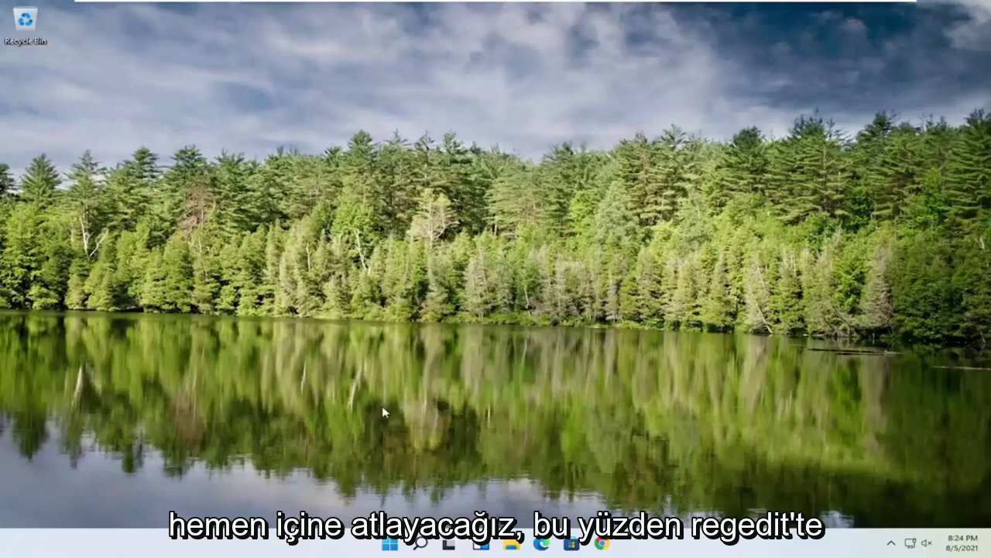
# Search for regedit, run Registry Editor as administrator with the permission request accepted, and reposition its window higher on the desktop.
pyautogui.click(421, 544)
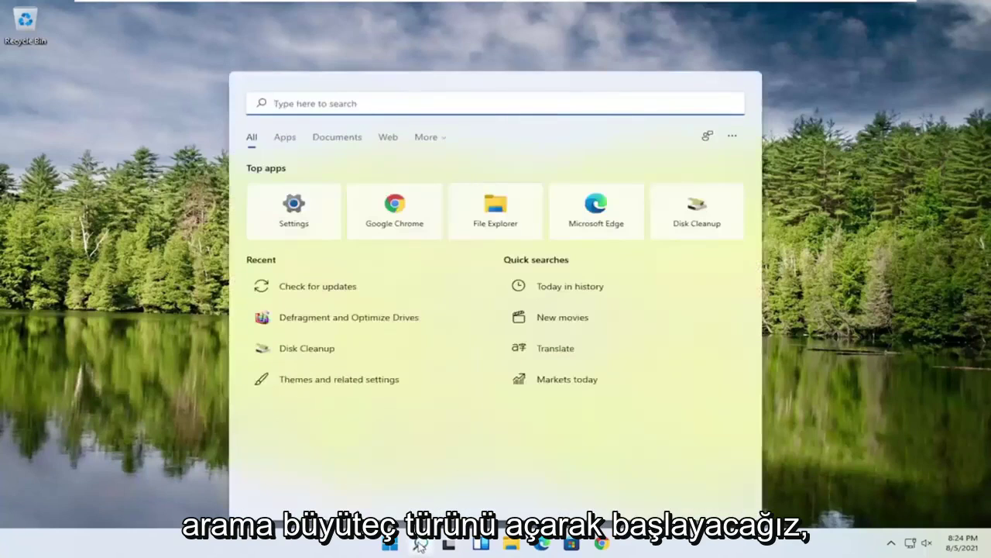
pyautogui.write('regedit')
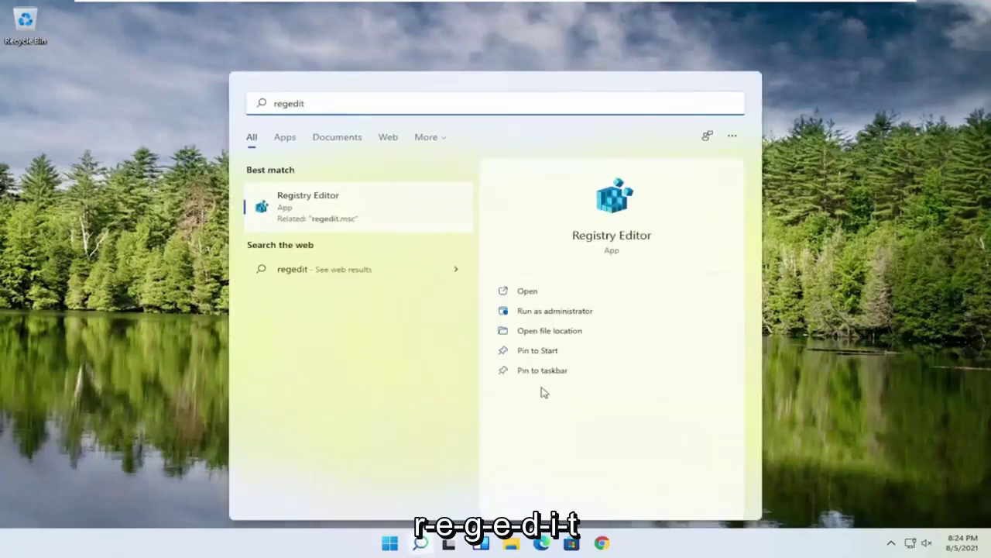
pyautogui.rightClick(294, 208)
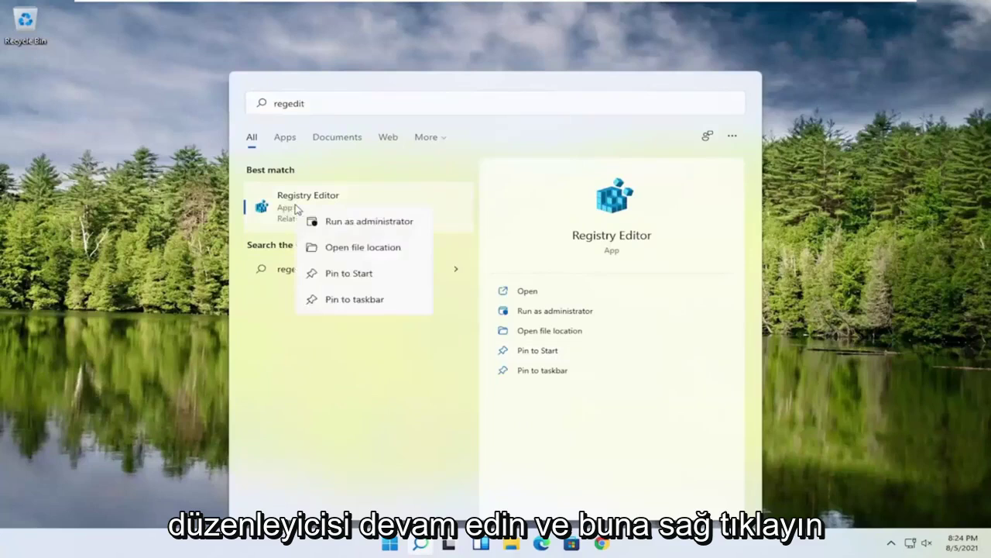
pyautogui.click(346, 221)
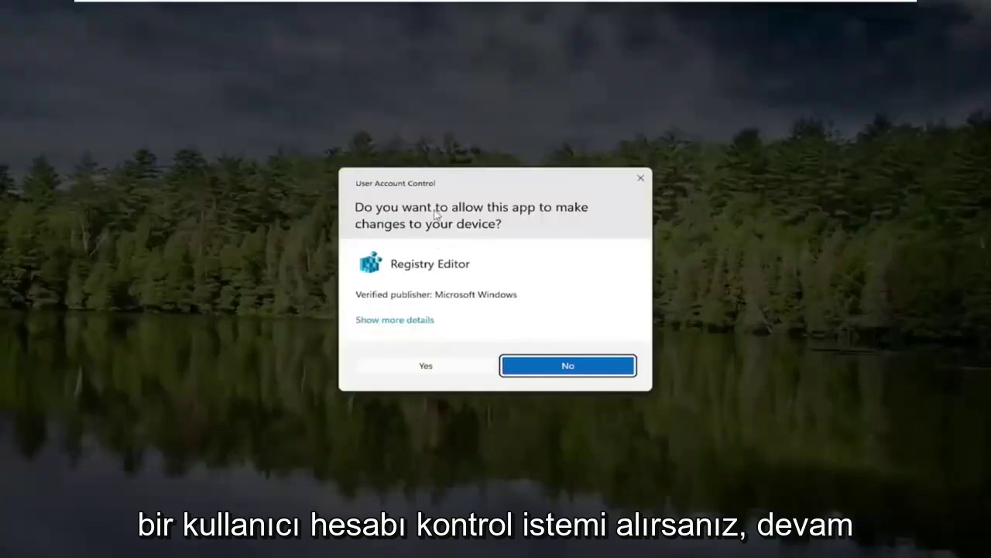
pyautogui.click(419, 367)
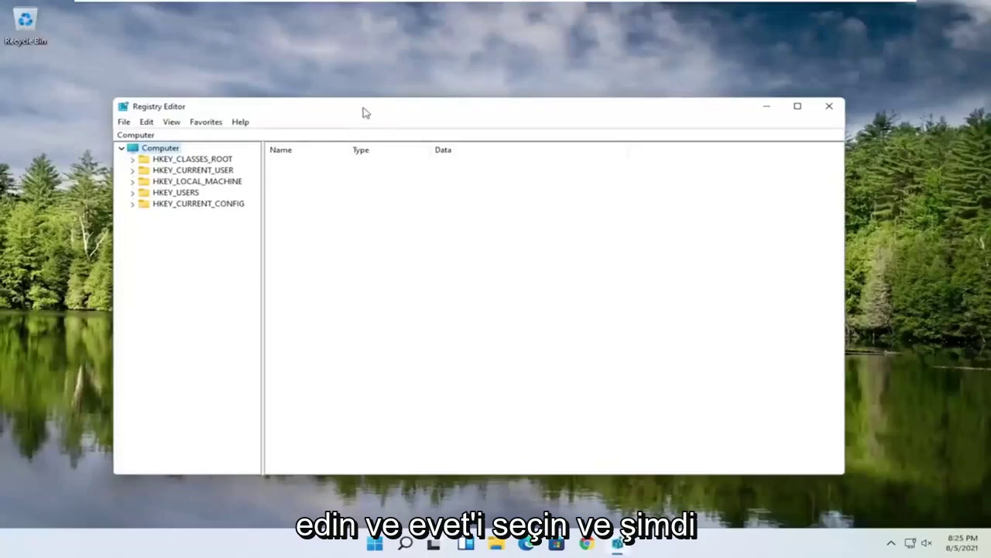
pyautogui.moveTo(365, 113); pyautogui.dragTo(399, 69)
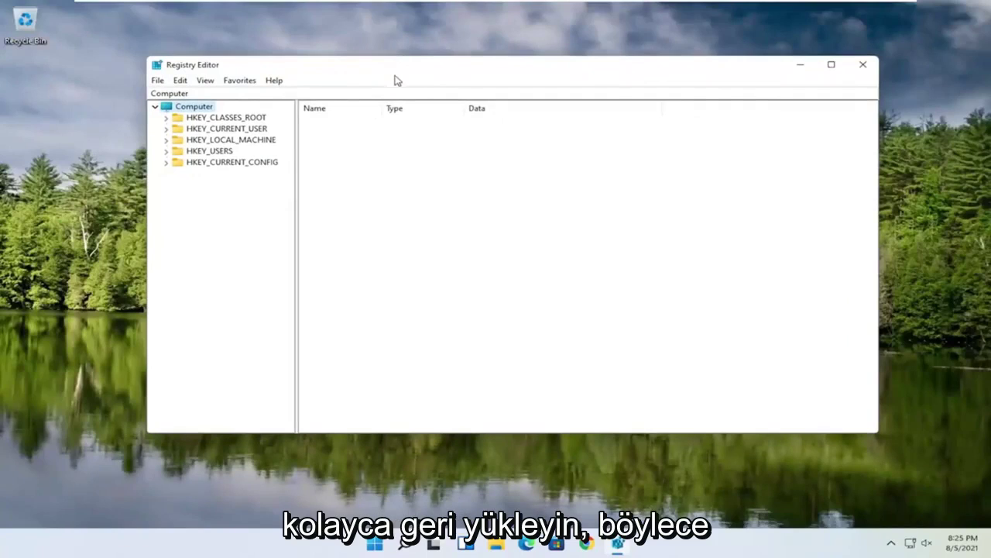
# Start a full registry export with the Desktop as the save location, and cancel it.
pyautogui.click(157, 81)
pyautogui.click(174, 109)
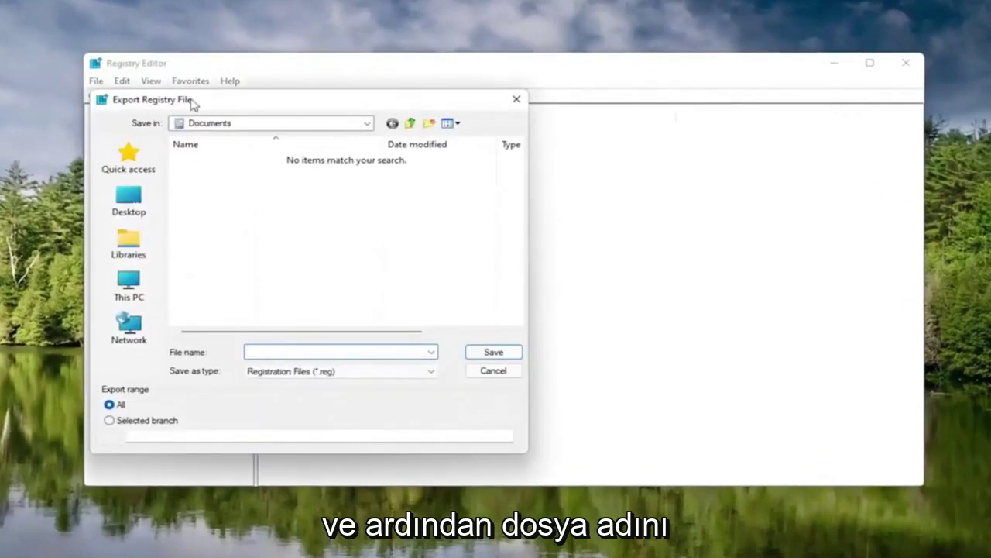
pyautogui.moveTo(192, 103); pyautogui.dragTo(340, 93)
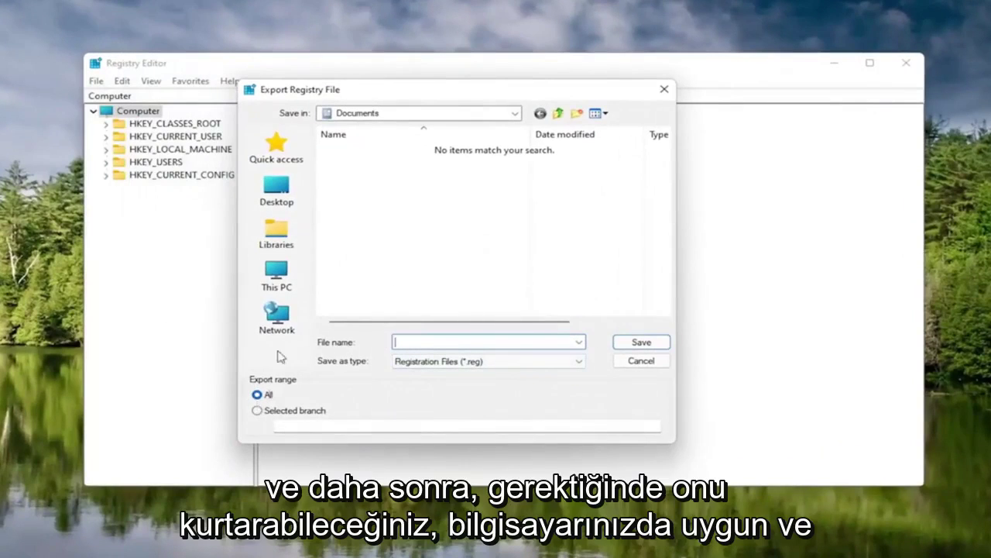
pyautogui.click(283, 185)
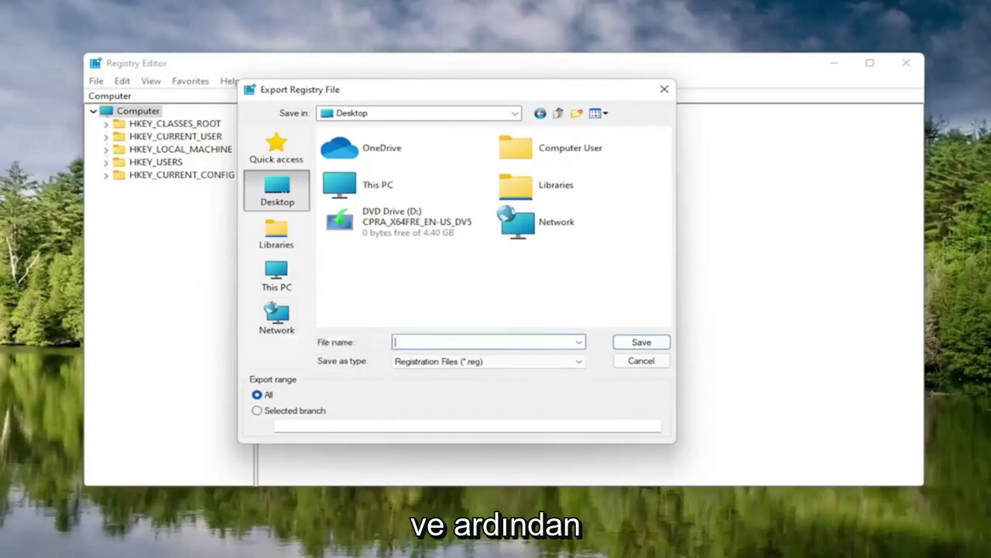
pyautogui.click(642, 361)
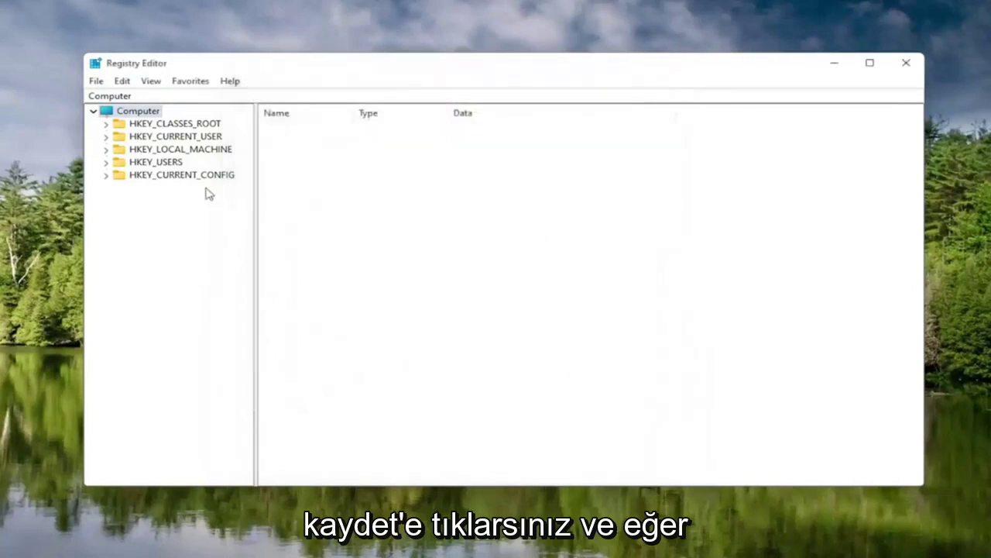
# Start a registry file import, browse to the Desktop, and cancel without choosing a file.
pyautogui.click(96, 80)
pyautogui.click(116, 95)
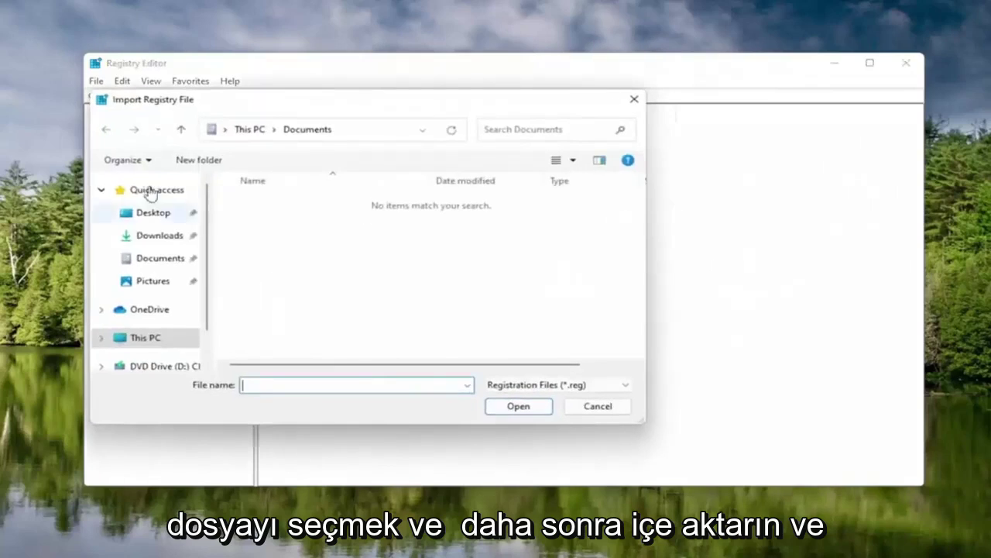
pyautogui.click(141, 214)
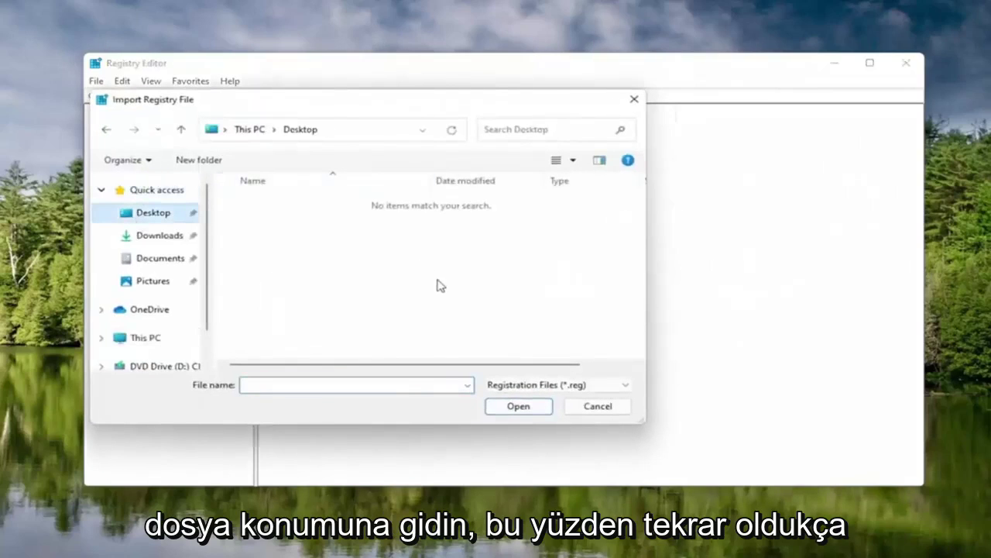
pyautogui.click(587, 406)
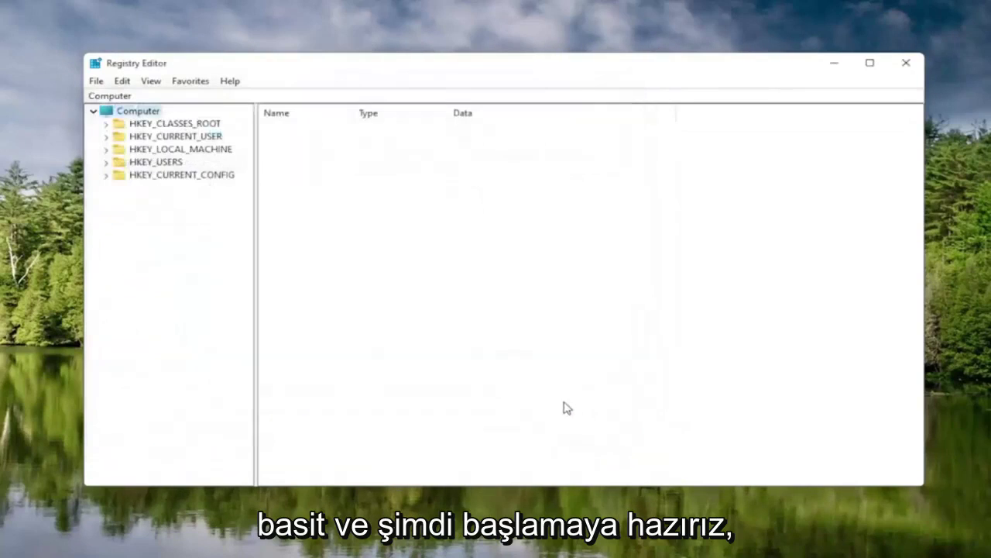
# Expand HKEY_LOCAL_MACHINE\SOFTWARE\Microsoft\Windows NT\CurrentVersion in the registry tree, widening the tree area along the way.
pyautogui.doubleClick(164, 151)
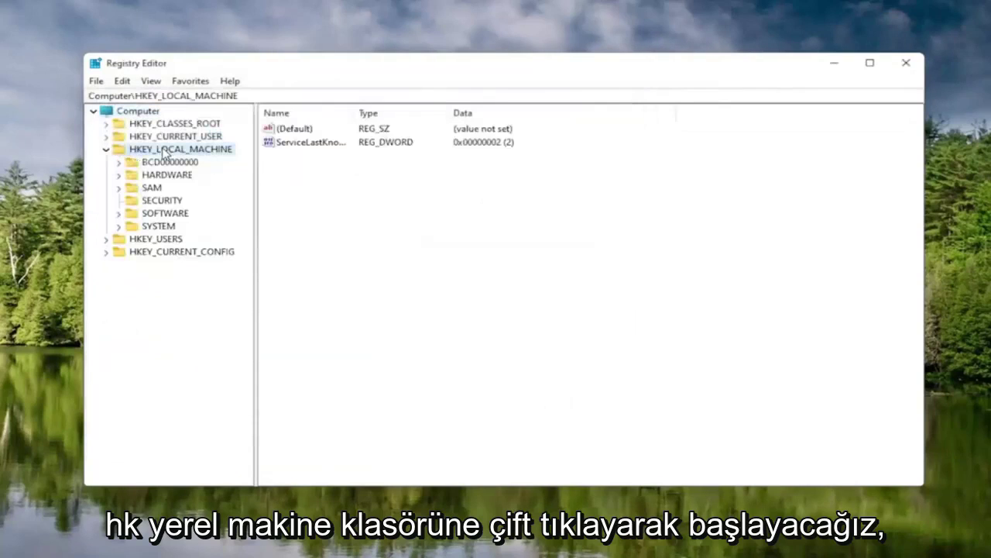
pyautogui.doubleClick(162, 217)
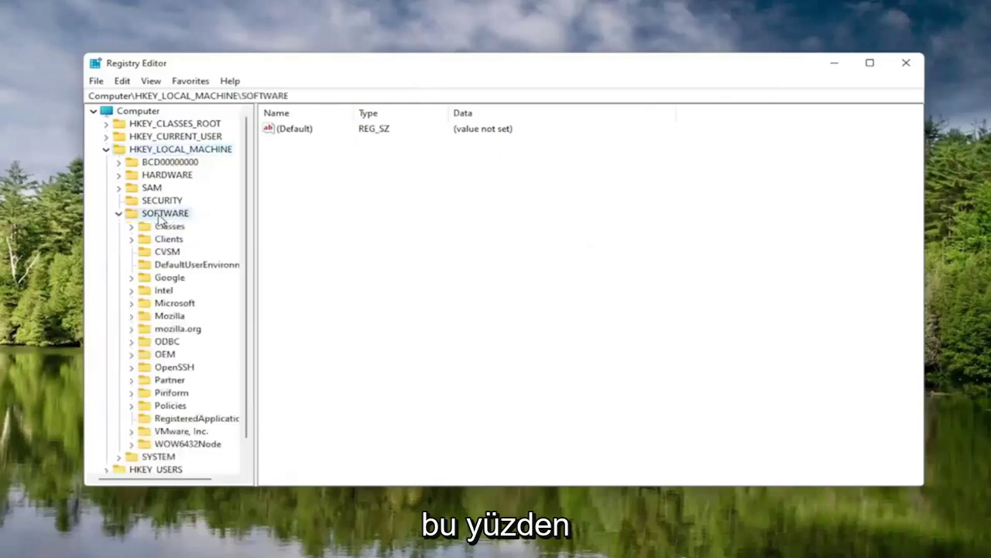
pyautogui.doubleClick(170, 303)
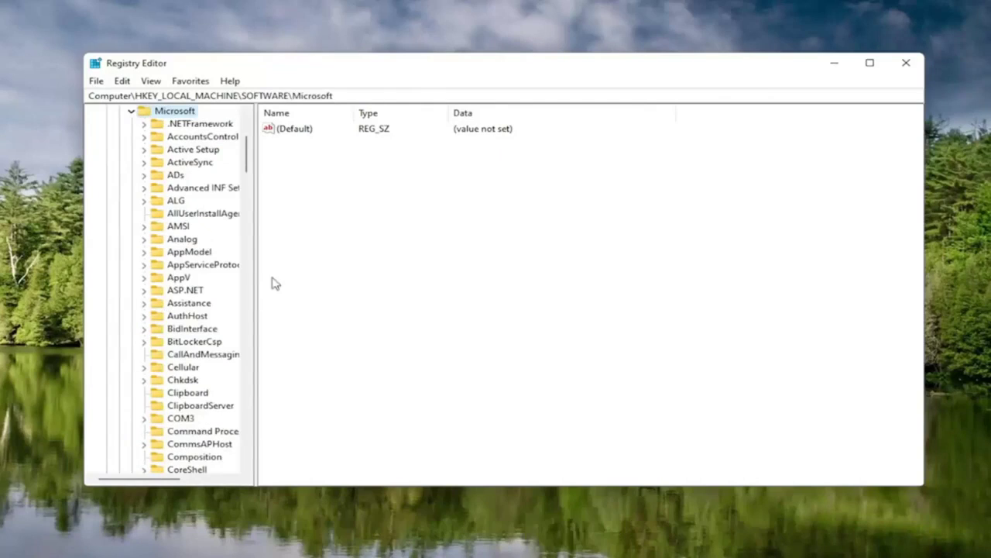
pyautogui.moveTo(255, 259); pyautogui.dragTo(321, 264)
pyautogui.scroll(-20, 192, 345)
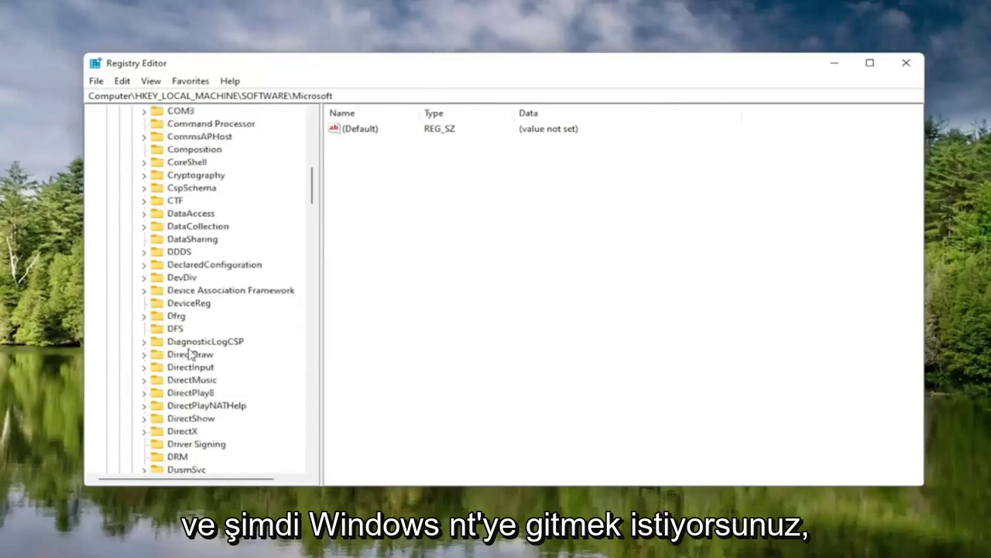
pyautogui.scroll(-20, 192, 334)
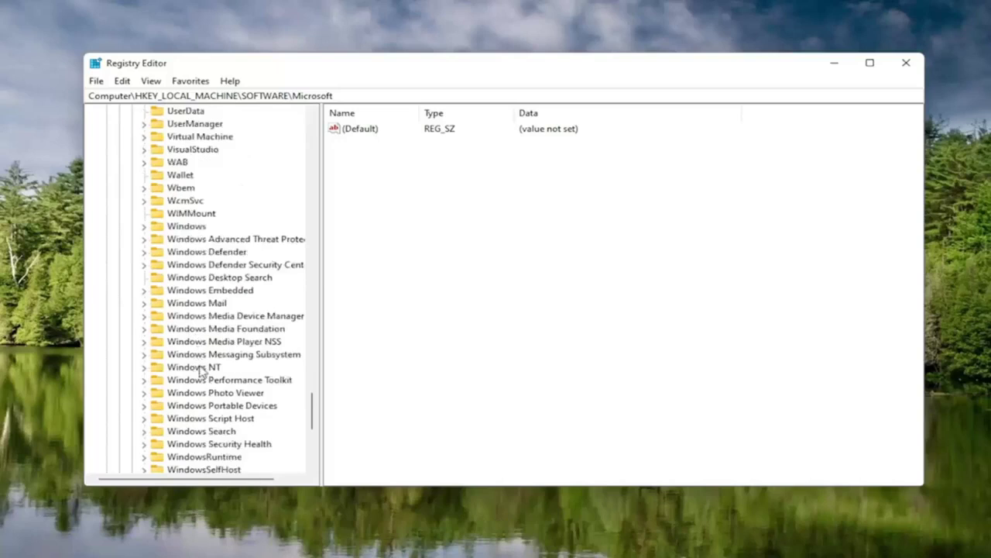
pyautogui.doubleClick(199, 368)
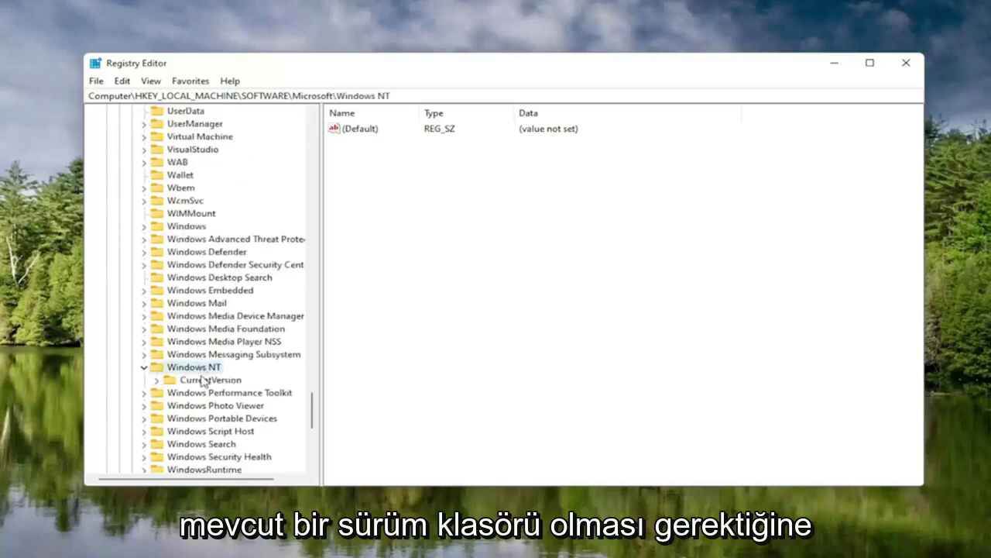
pyautogui.doubleClick(203, 379)
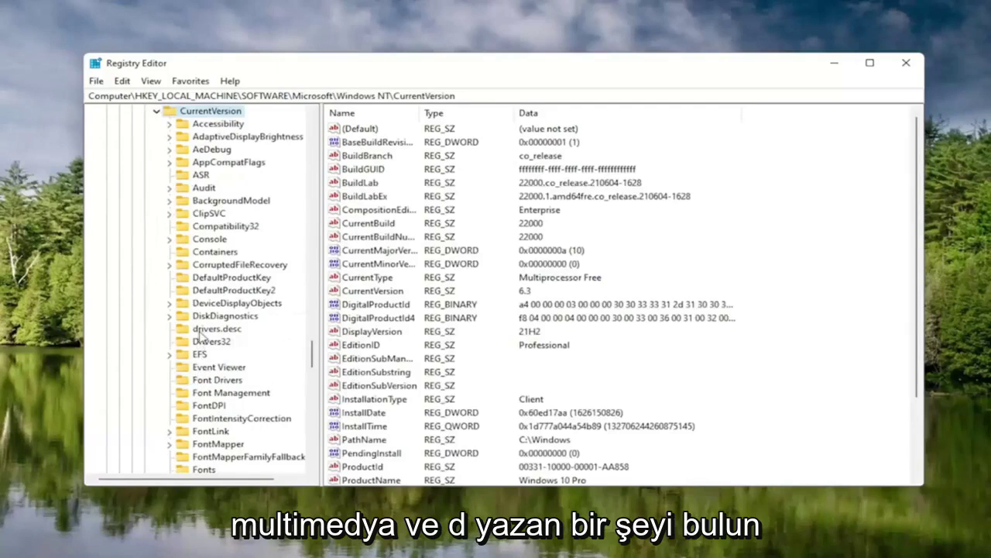
# Open the Multimedia\SystemProfile key under CurrentVersion and widen the Name column to show full value names.
pyautogui.scroll(-8, 200, 331)
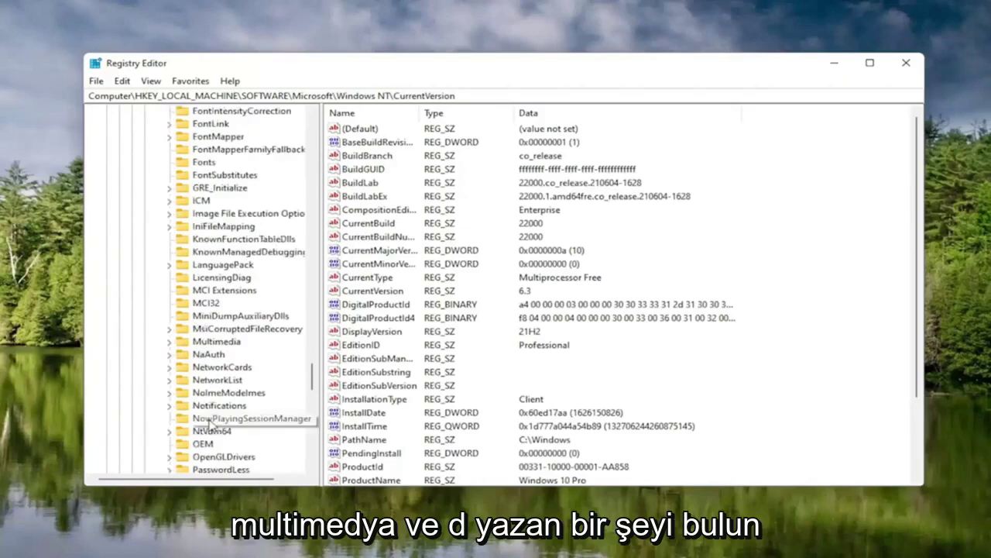
pyautogui.click(213, 342)
pyautogui.doubleClick(210, 345)
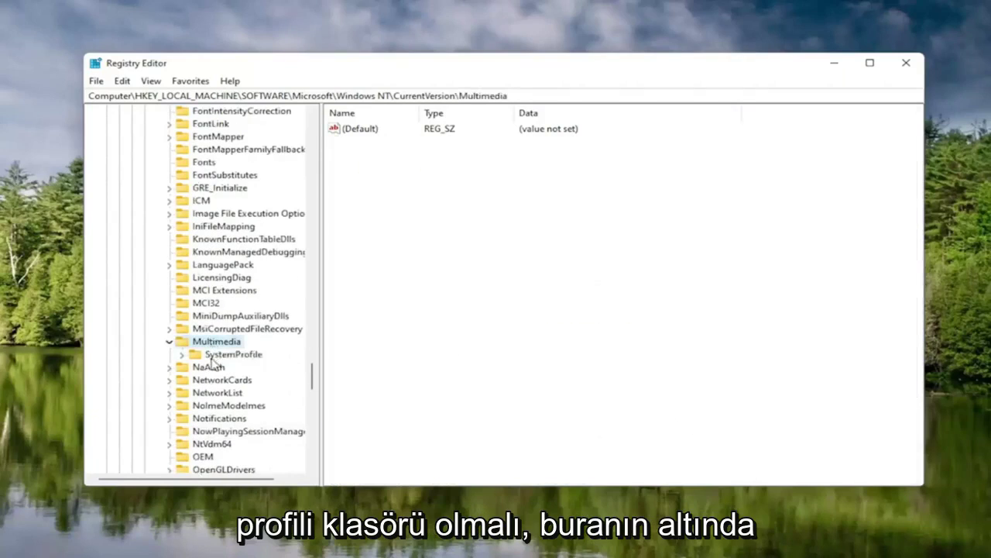
pyautogui.click(225, 355)
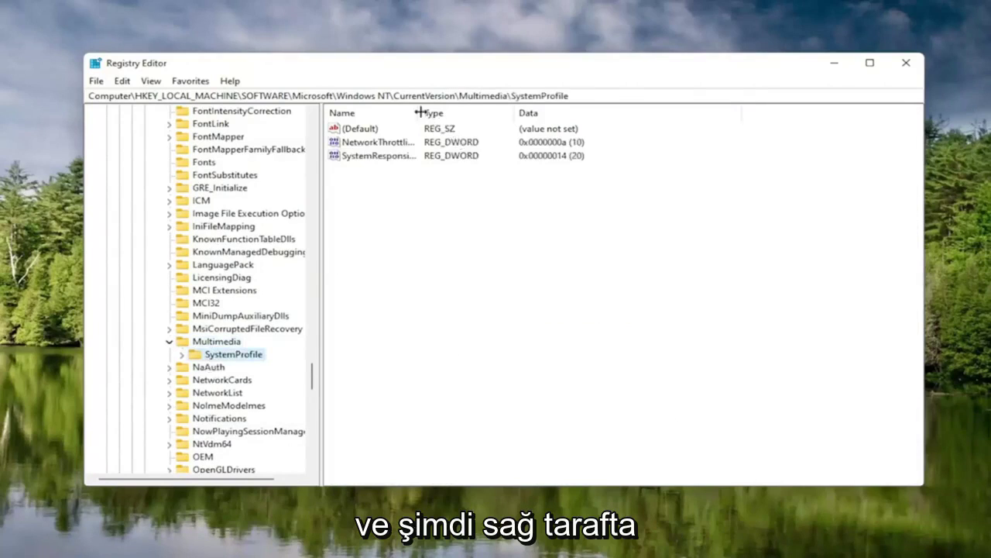
pyautogui.moveTo(421, 112); pyautogui.dragTo(516, 113)
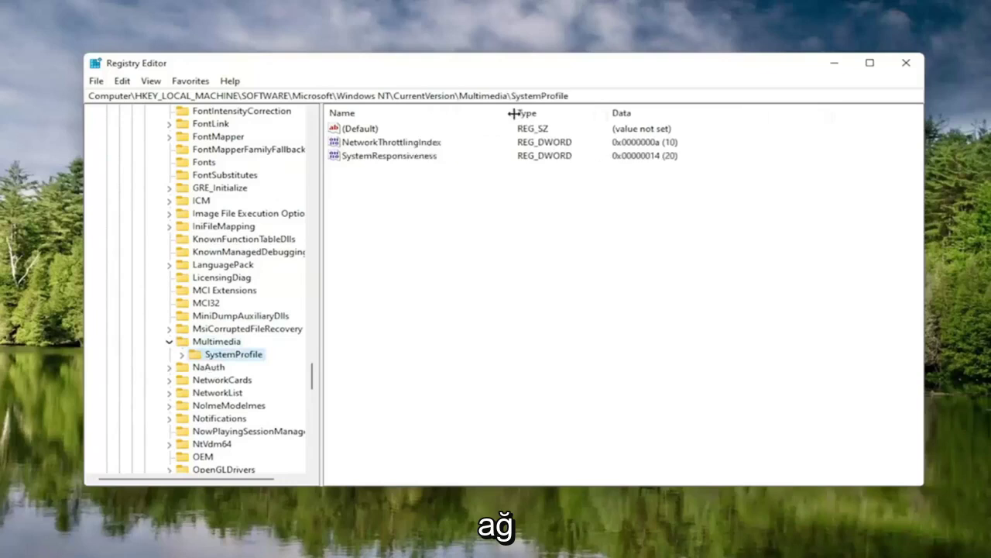
# Set the NetworkThrottlingIndex value data to FFFFFFFF with the hexadecimal base.
pyautogui.doubleClick(391, 143)
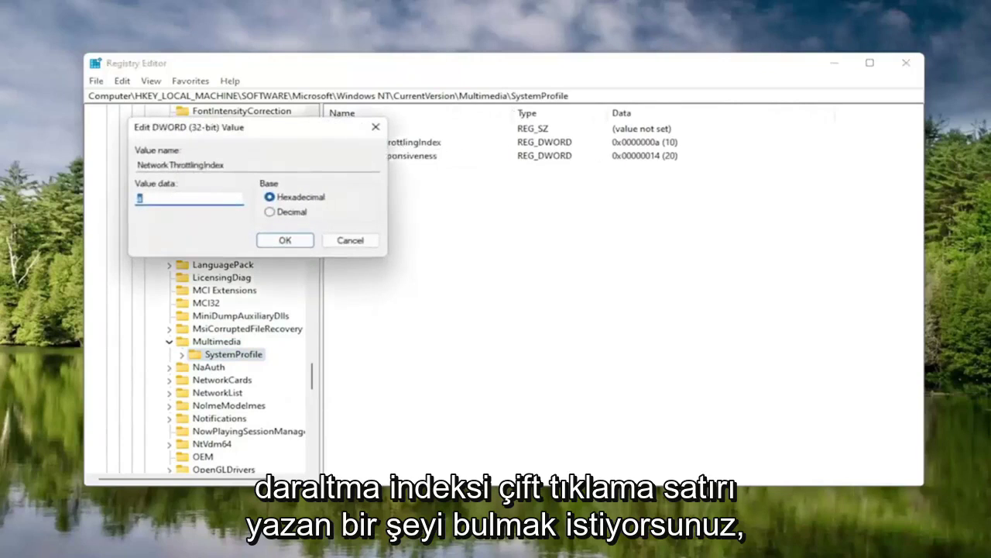
pyautogui.click(147, 200)
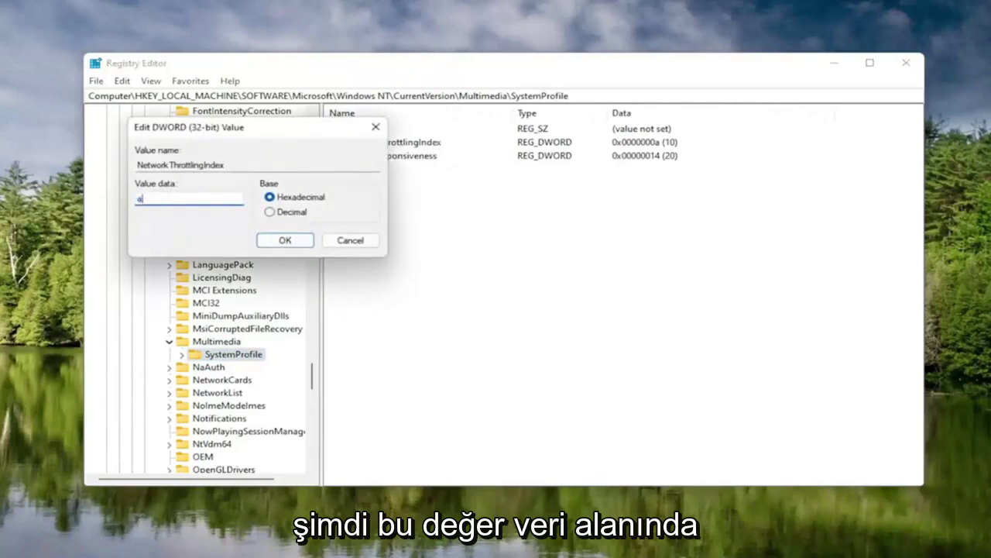
pyautogui.moveTo(218, 134); pyautogui.dragTo(509, 168)
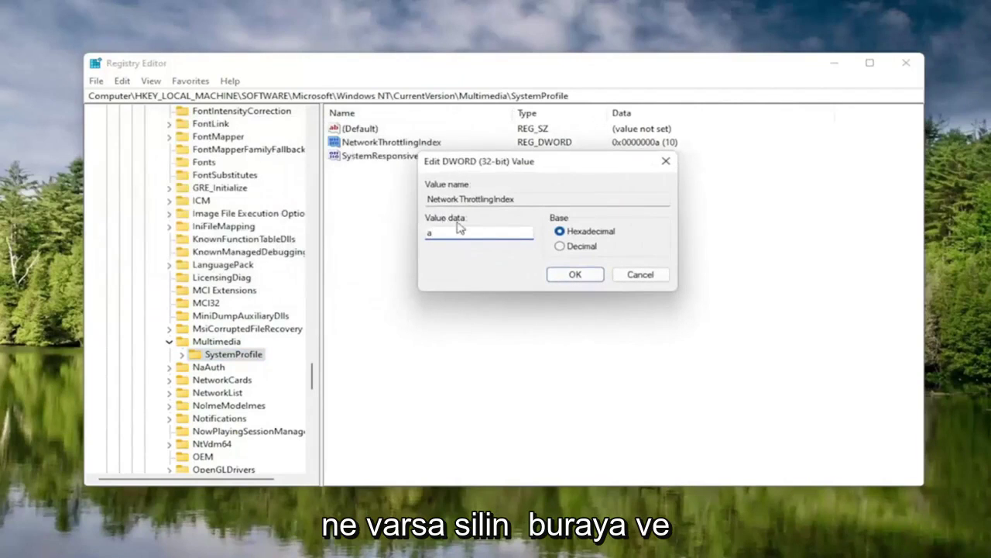
pyautogui.press('BackSpace')
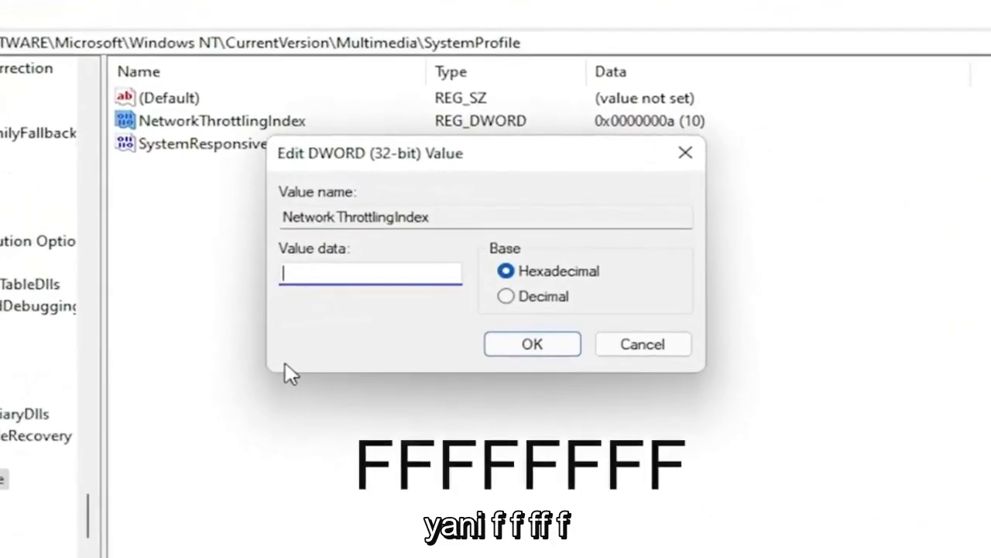
pyautogui.write('FFFF')
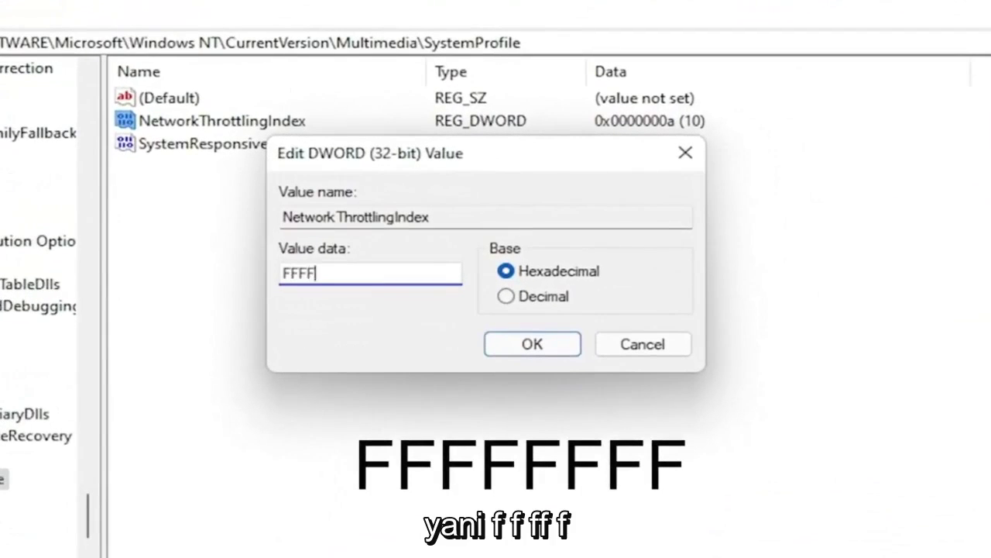
pyautogui.write('FFFF')
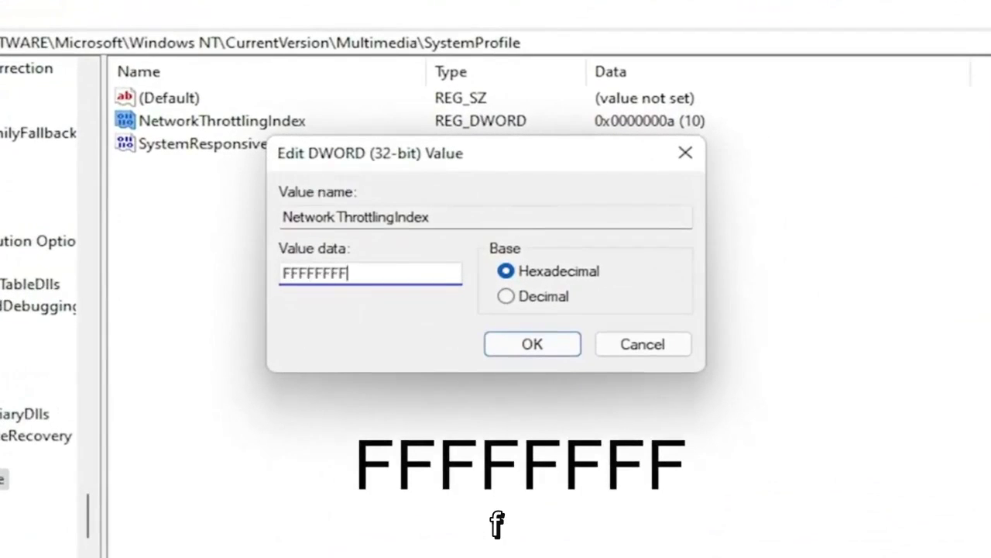
pyautogui.hotkey('shift', 'Left')
pyautogui.hotkey('shift', 'Left')
pyautogui.hotkey('shift', 'Left')
pyautogui.hotkey('shift', 'Left')
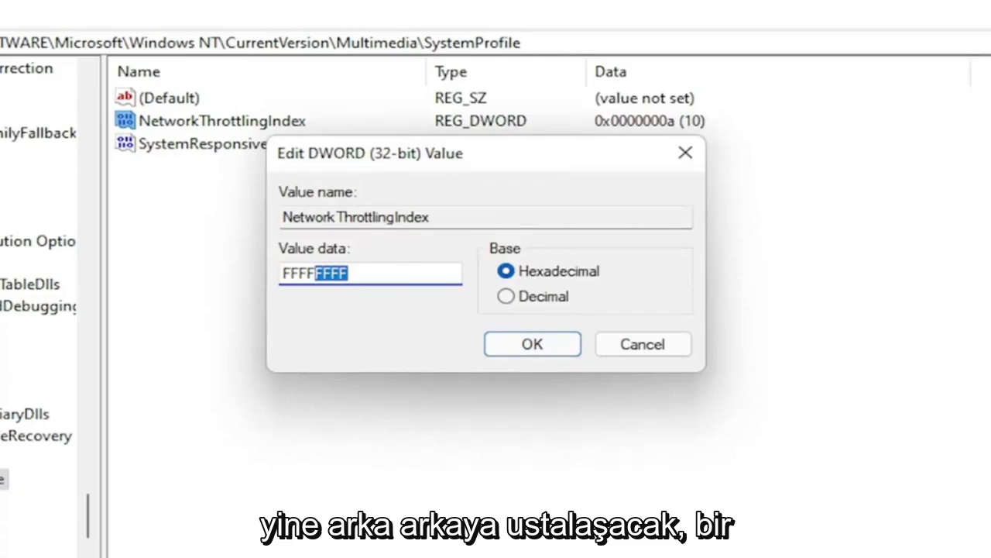
pyautogui.click(364, 273)
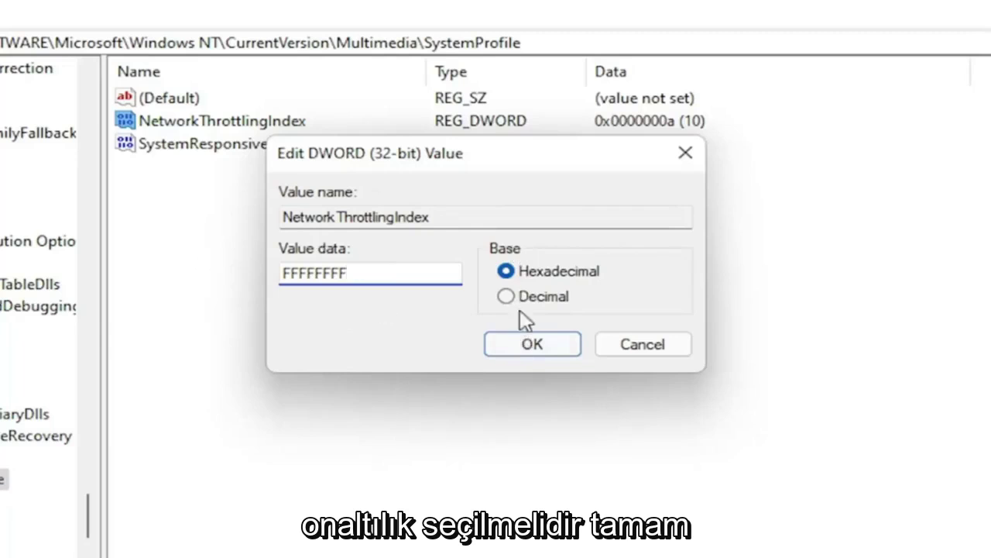
pyautogui.click(533, 345)
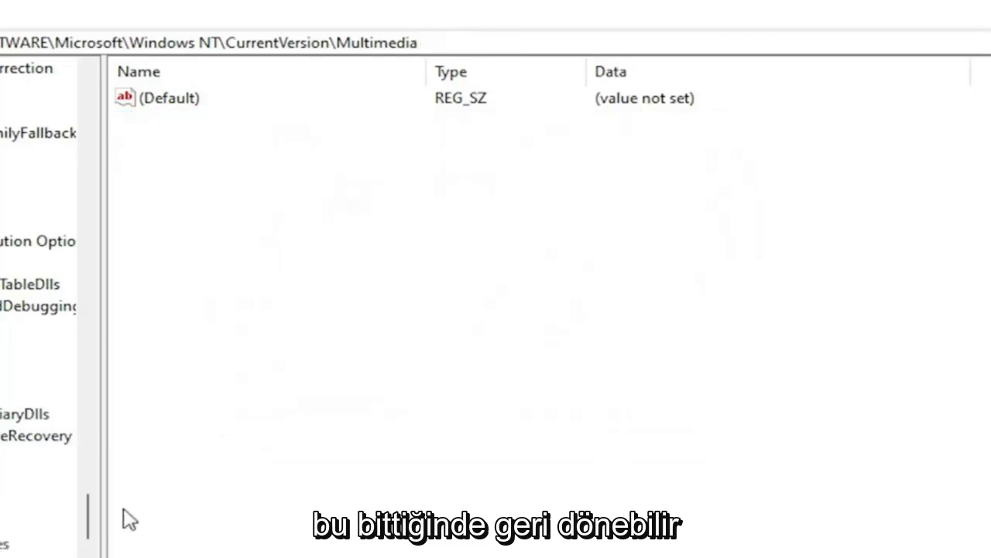
# Collapse the Microsoft, SOFTWARE and HKEY_LOCAL_MACHINE keys in the registry tree.
pyautogui.moveTo(93, 525); pyautogui.dragTo(127, 100)
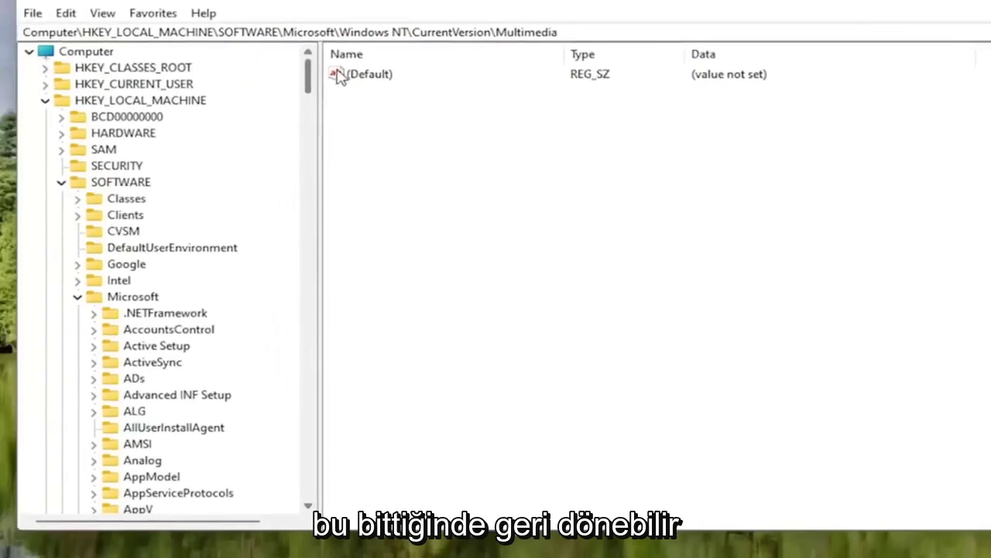
pyautogui.click(78, 296)
pyautogui.click(61, 181)
pyautogui.click(45, 100)
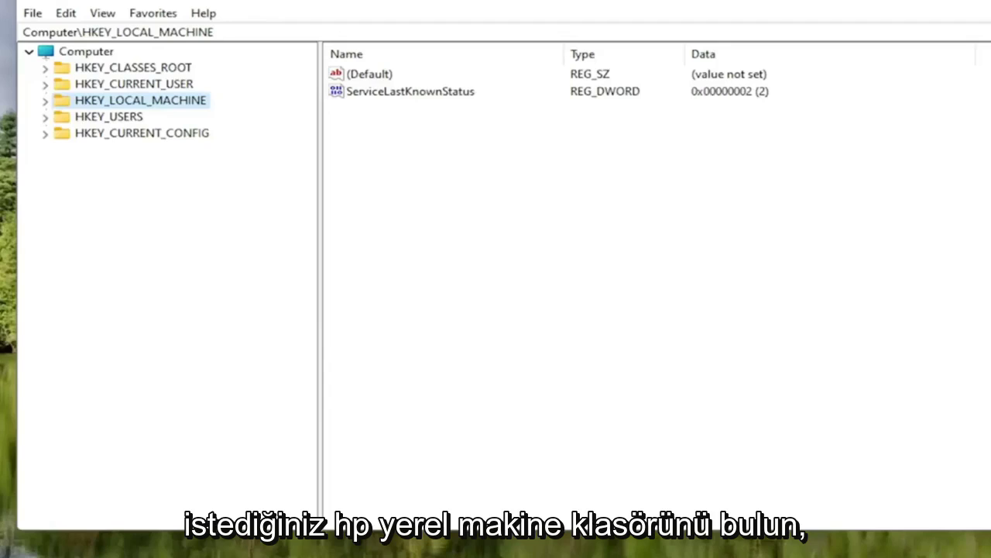
# Expand HKEY_LOCAL_MACHINE\SYSTEM\CurrentControlSet\Services in the registry tree.
pyautogui.doubleClick(172, 103)
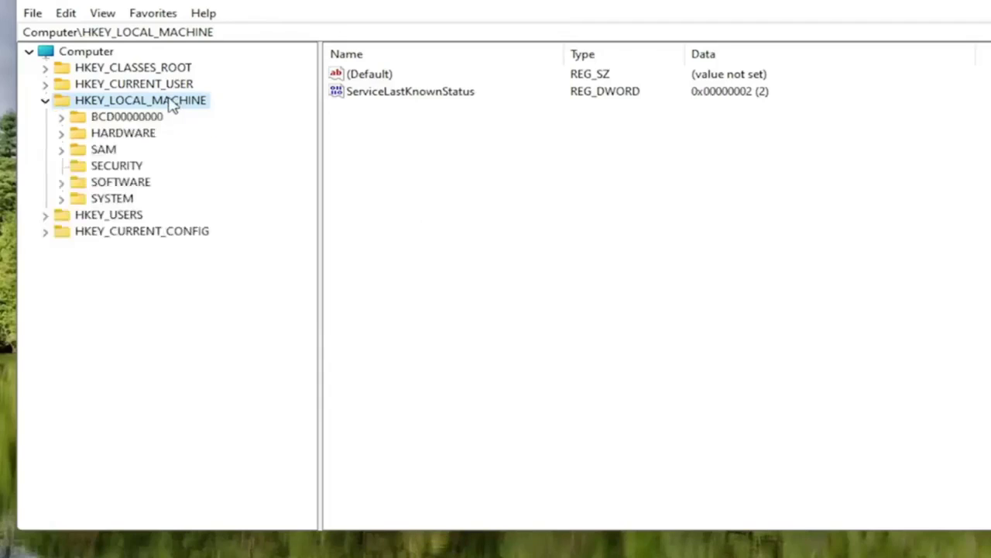
pyautogui.doubleClick(112, 199)
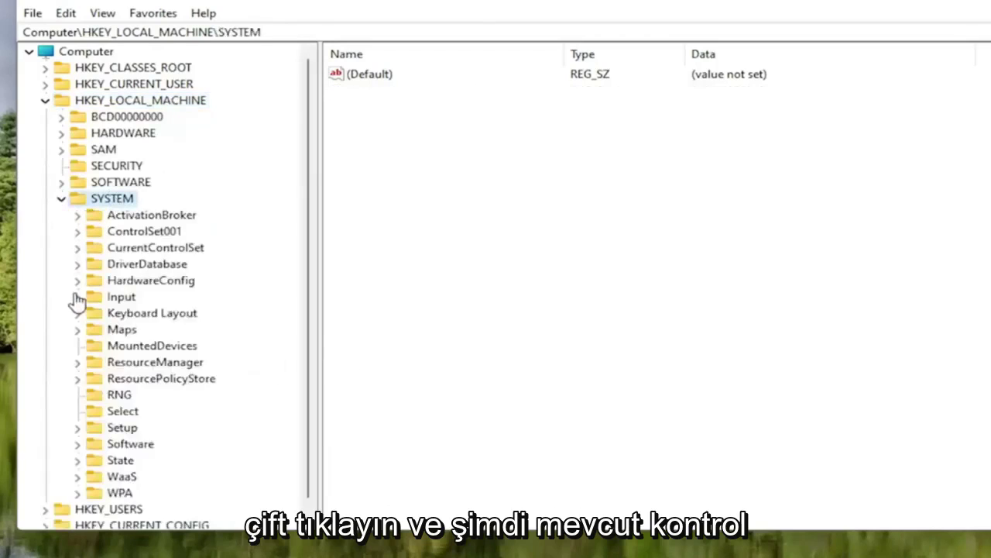
pyautogui.doubleClick(163, 252)
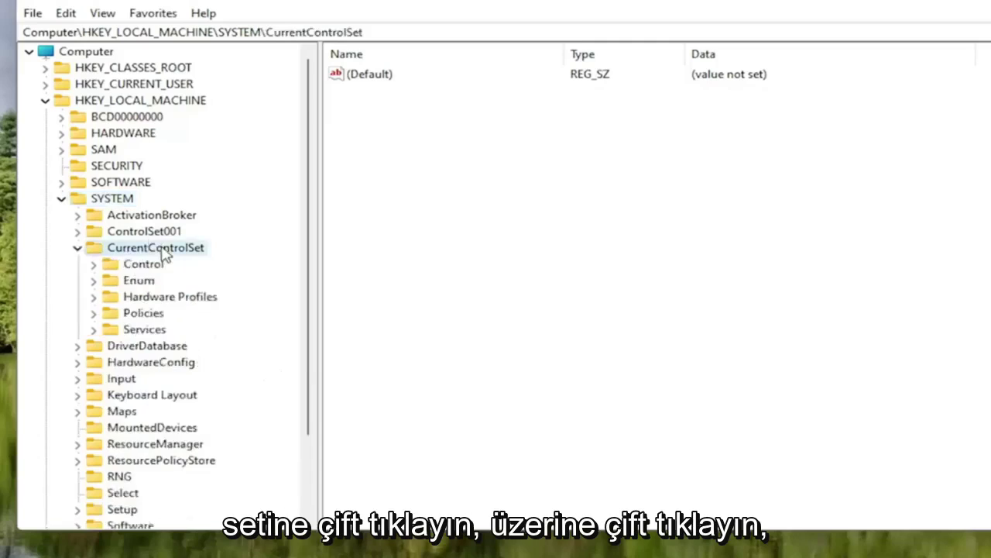
pyautogui.doubleClick(132, 331)
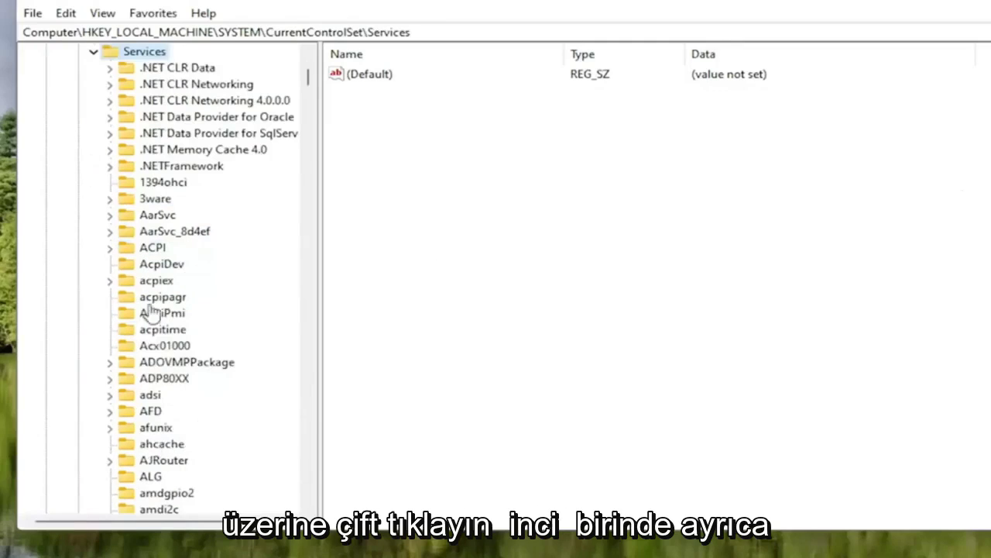
# Find and select the Tcpip key among the subkeys of Services.
pyautogui.scroll(-8, 179, 404)
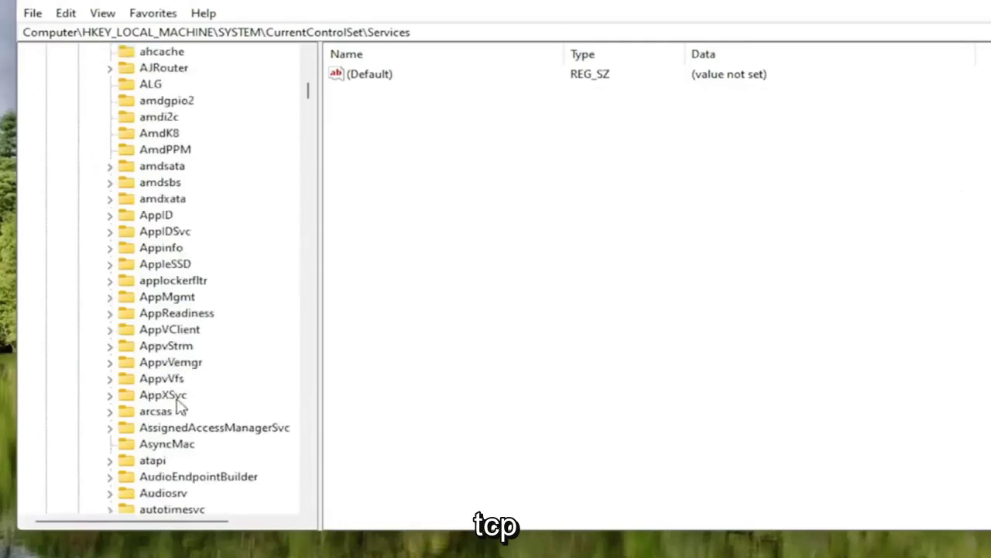
pyautogui.scroll(-12, 179, 409)
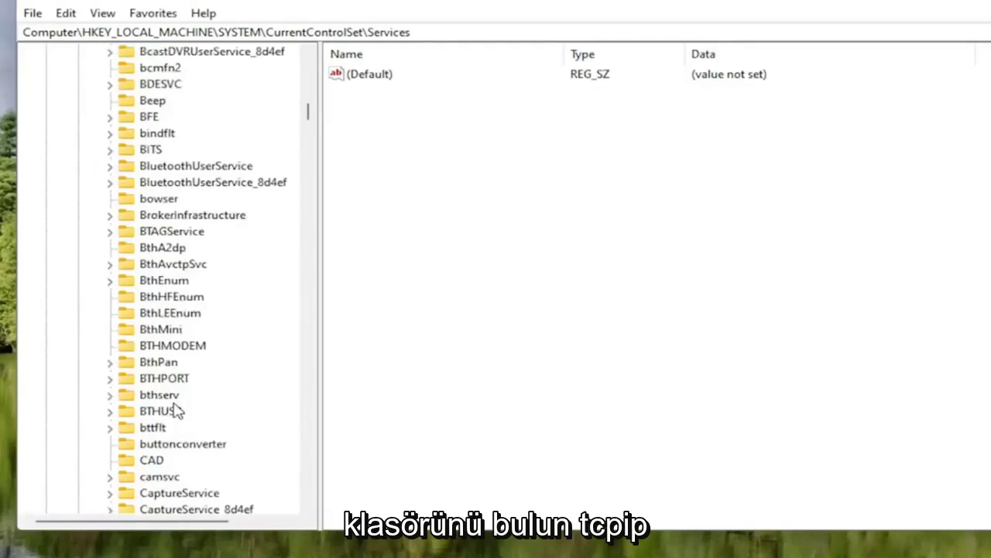
pyautogui.scroll(-17, 172, 402)
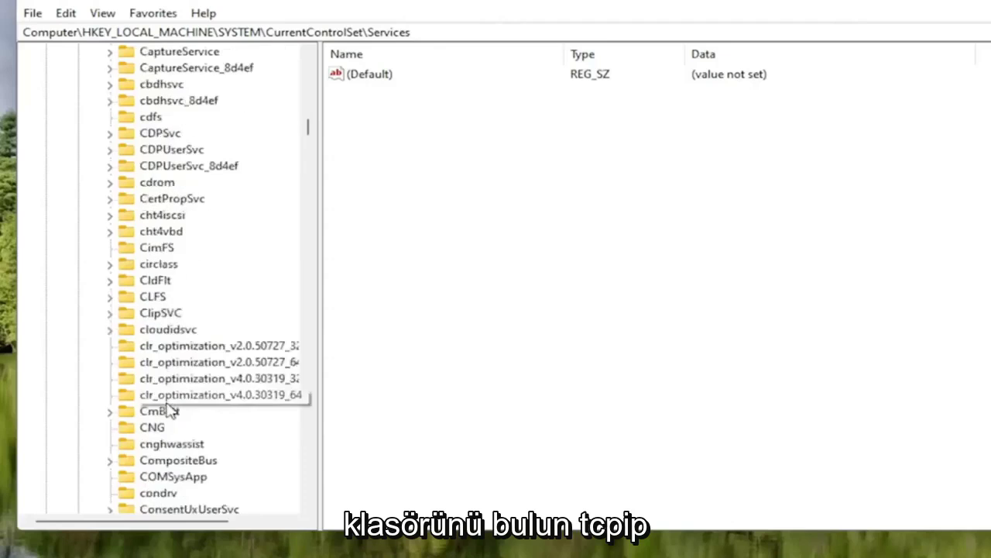
pyautogui.click(172, 367)
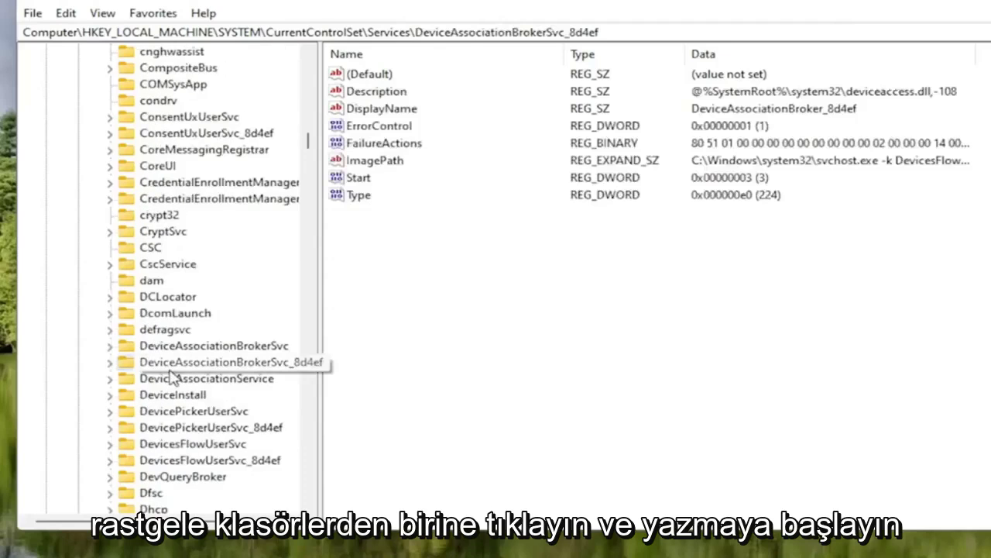
pyautogui.write('tc')
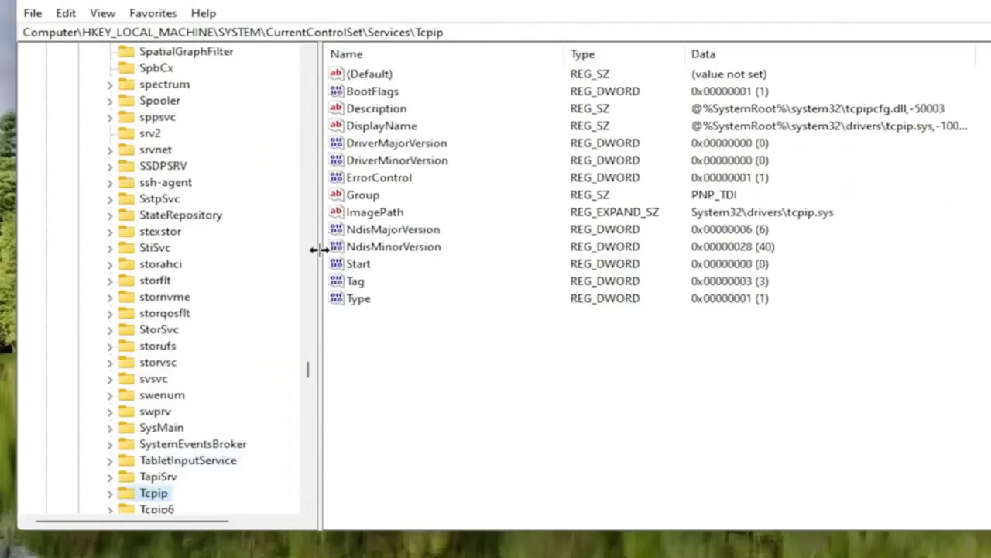
pyautogui.scroll(-2, 81, 380)
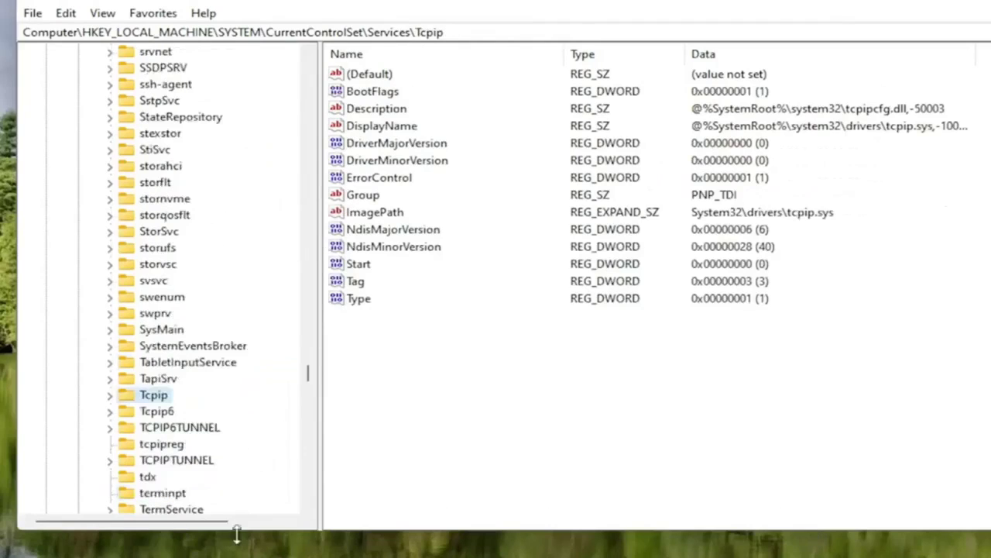
pyautogui.scroll(-2, 197, 406)
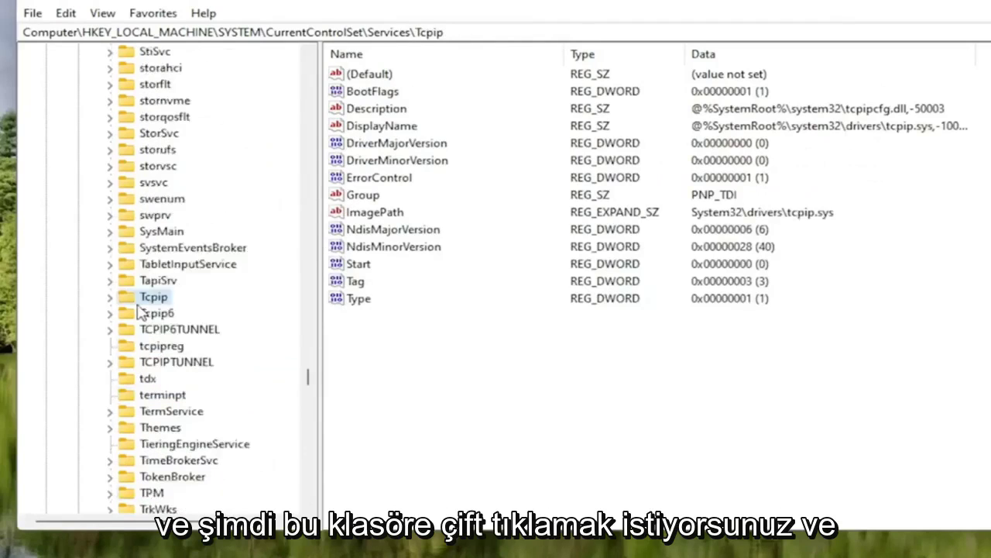
# Expand Tcpip\Parameters\Interfaces and widen the tree area to show more of the interface key names.
pyautogui.doubleClick(144, 302)
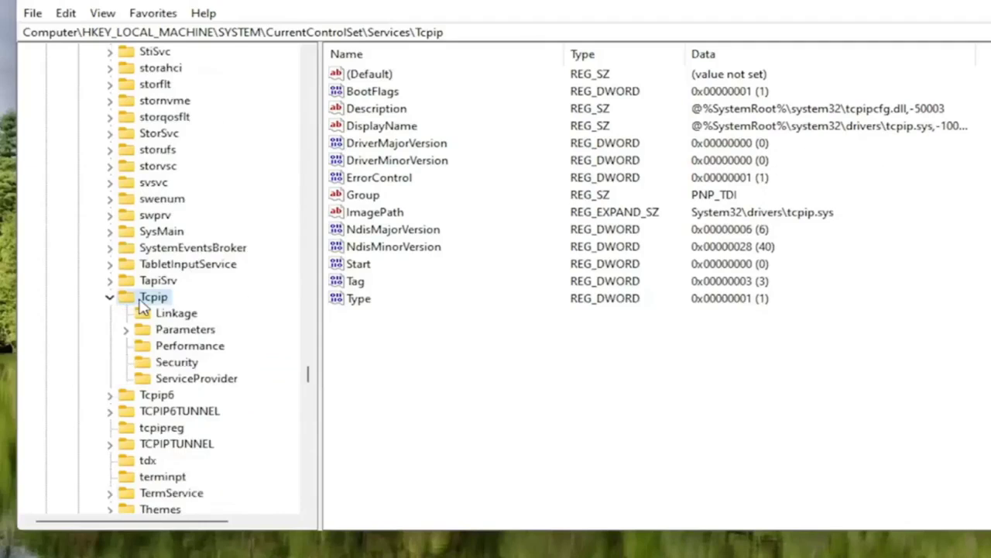
pyautogui.doubleClick(164, 333)
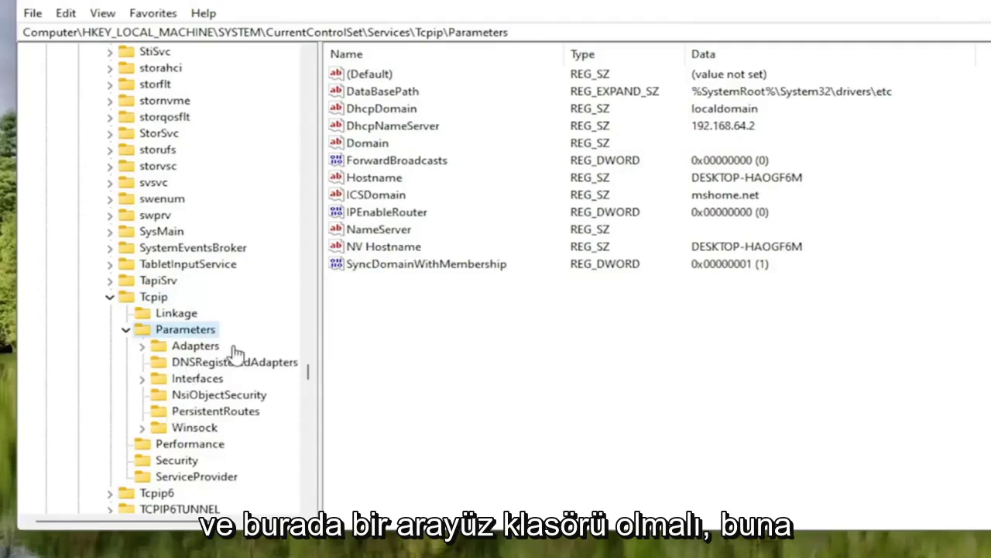
pyautogui.click(172, 381)
pyautogui.doubleClick(176, 383)
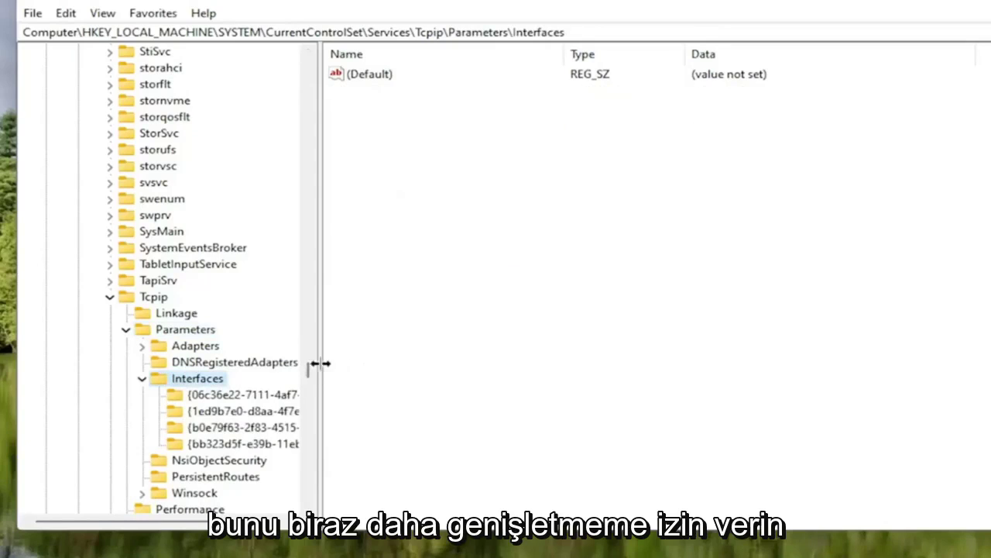
pyautogui.moveTo(320, 363); pyautogui.dragTo(373, 364)
pyautogui.click(255, 399)
pyautogui.click(252, 427)
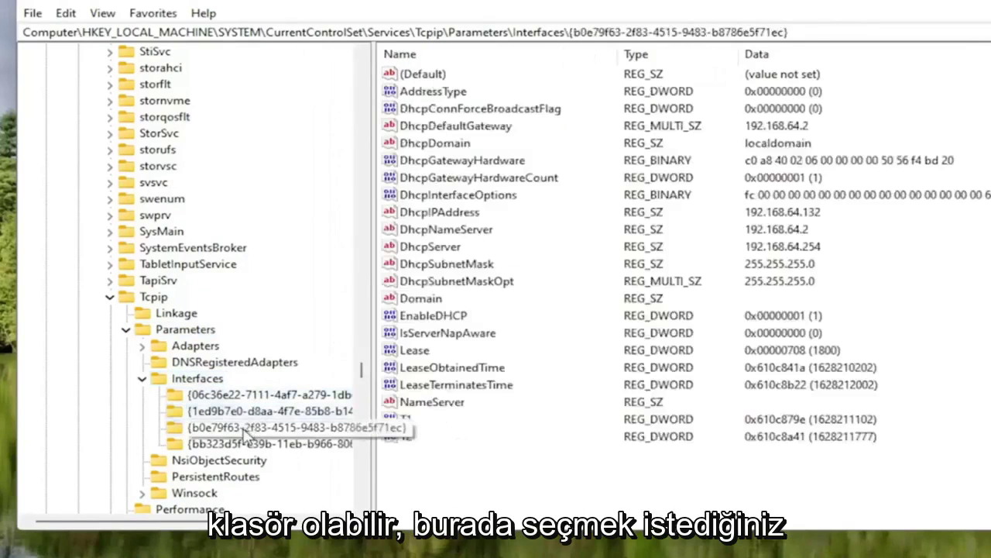
pyautogui.click(251, 443)
pyautogui.click(248, 427)
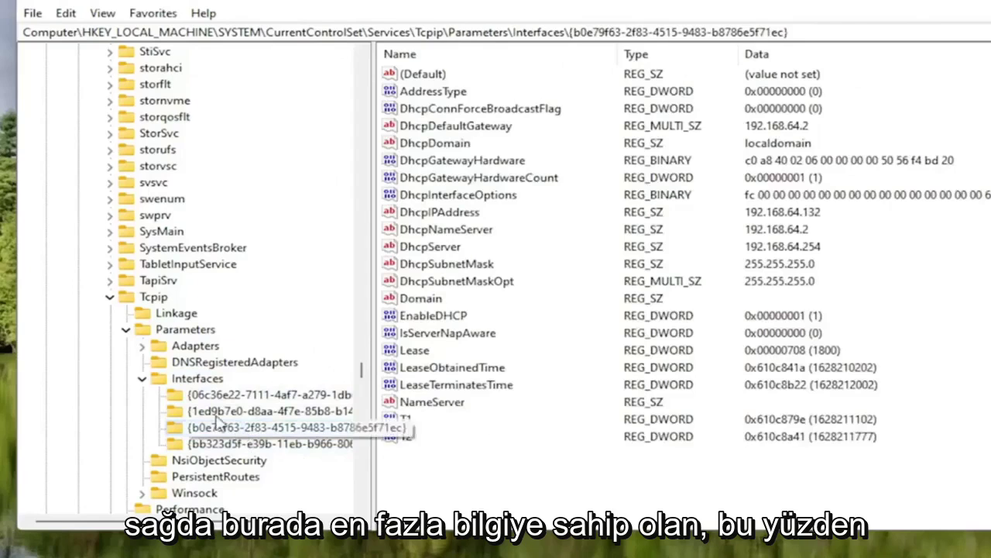
pyautogui.click(193, 445)
pyautogui.click(255, 427)
pyautogui.click(310, 396)
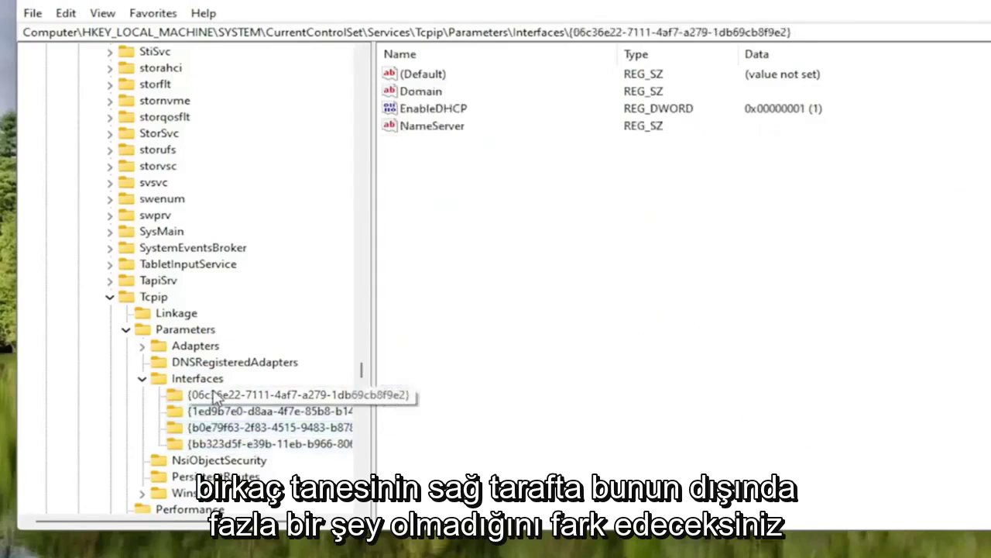
pyautogui.click(256, 412)
pyautogui.click(240, 426)
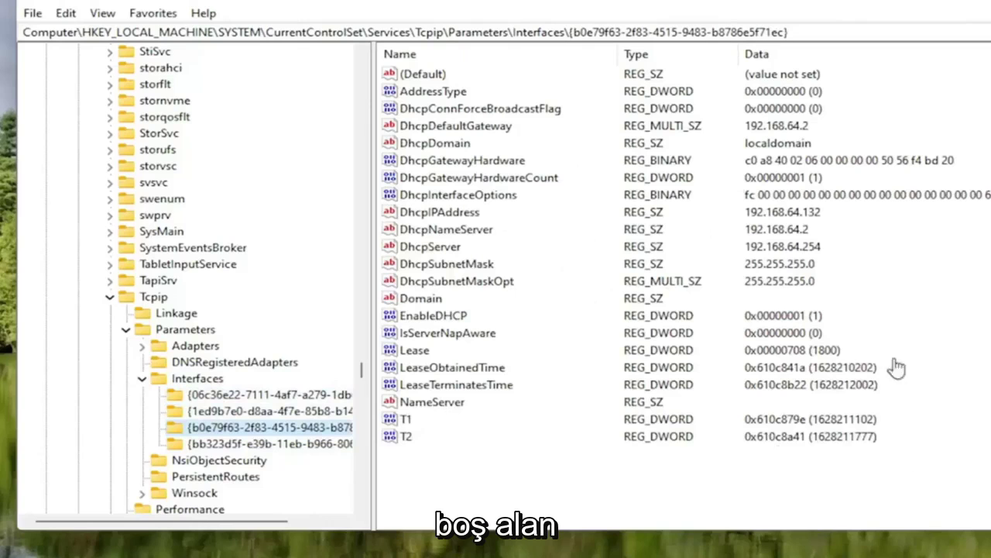
# Create a new DWORD (32-bit) value named TCPackFrequency in the selected interface key.
pyautogui.rightClick(434, 474)
pyautogui.moveTo(487, 493)
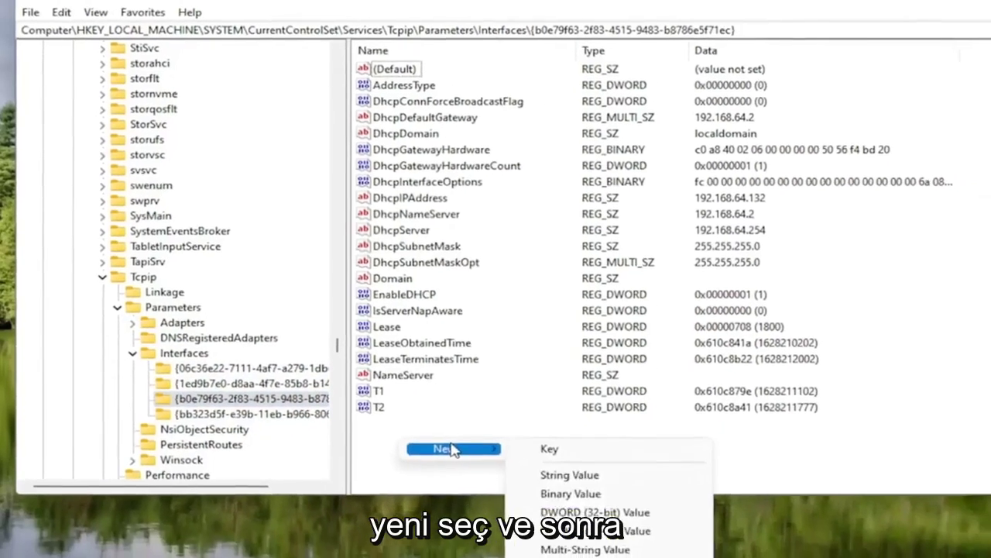
pyautogui.click(571, 485)
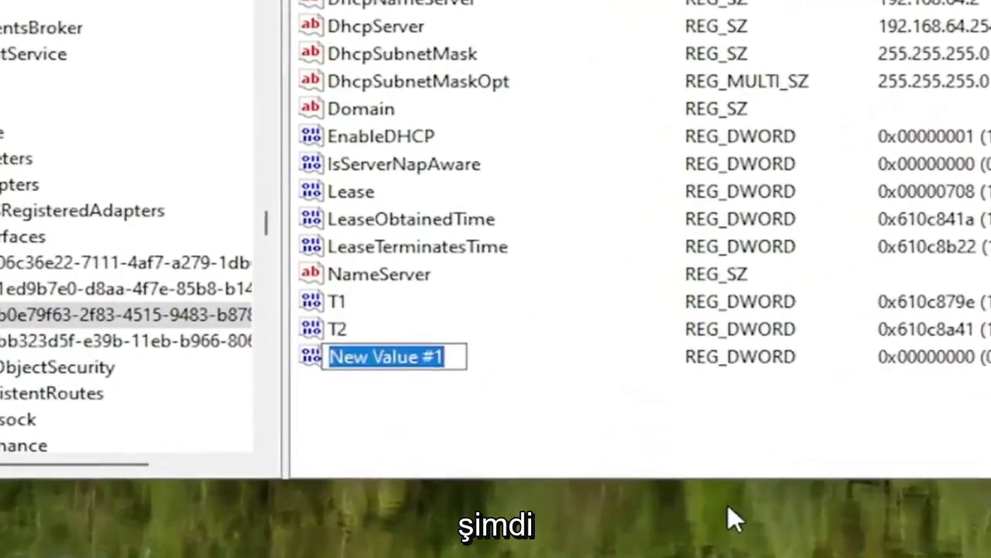
pyautogui.write('TC')
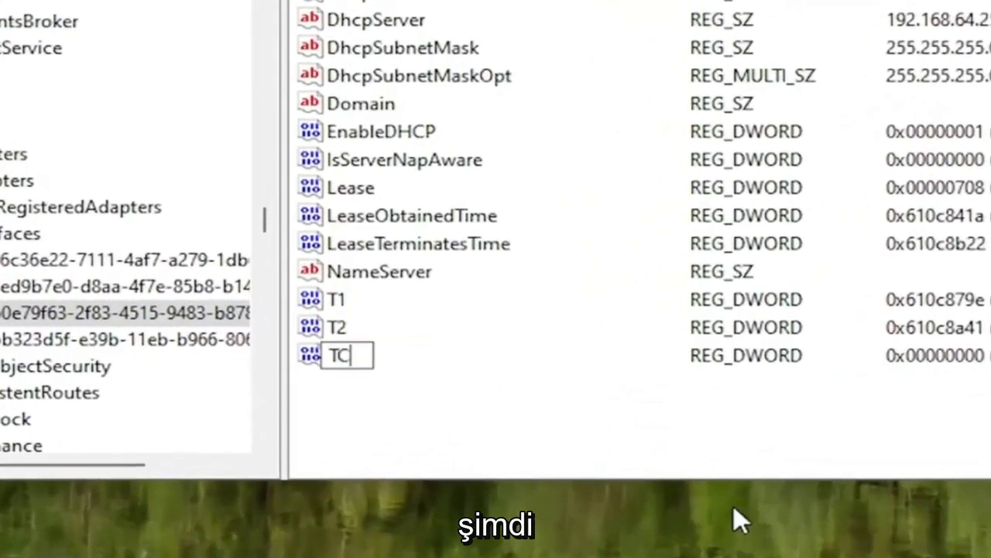
pyautogui.write('Pack')
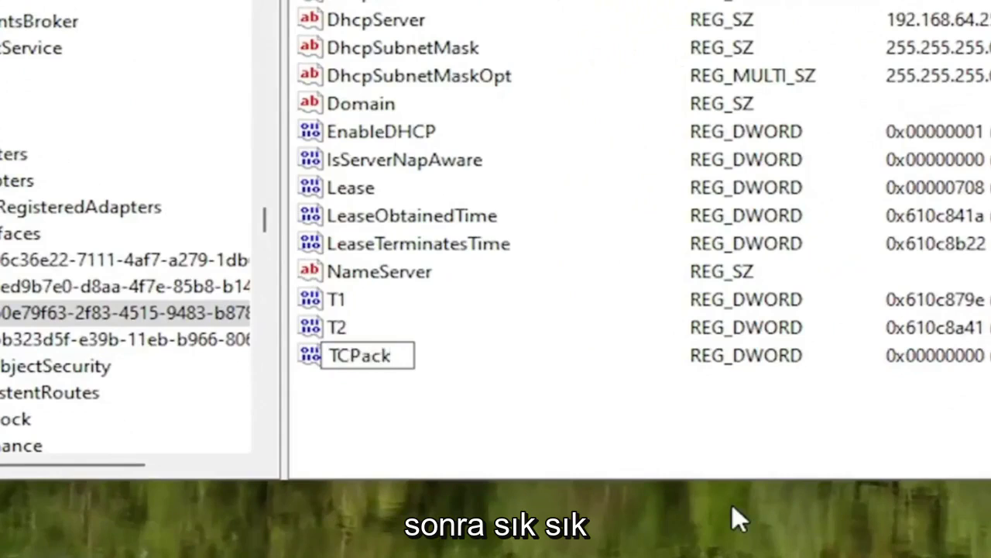
pyautogui.write('Freq')
pyautogui.write('bnc')
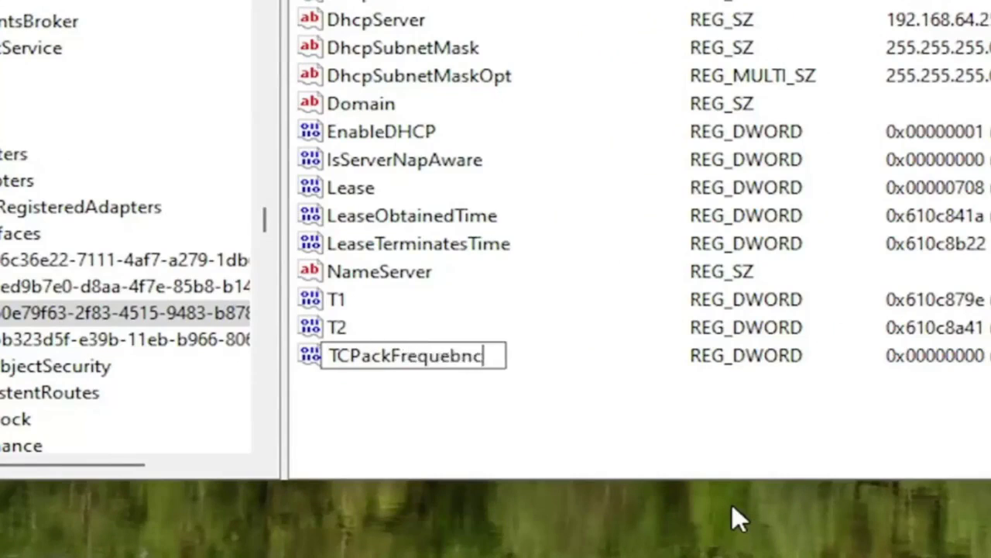
pyautogui.press('BackSpace')
pyautogui.press('BackSpace')
pyautogui.press('BackSpace')
pyautogui.write('ncy')
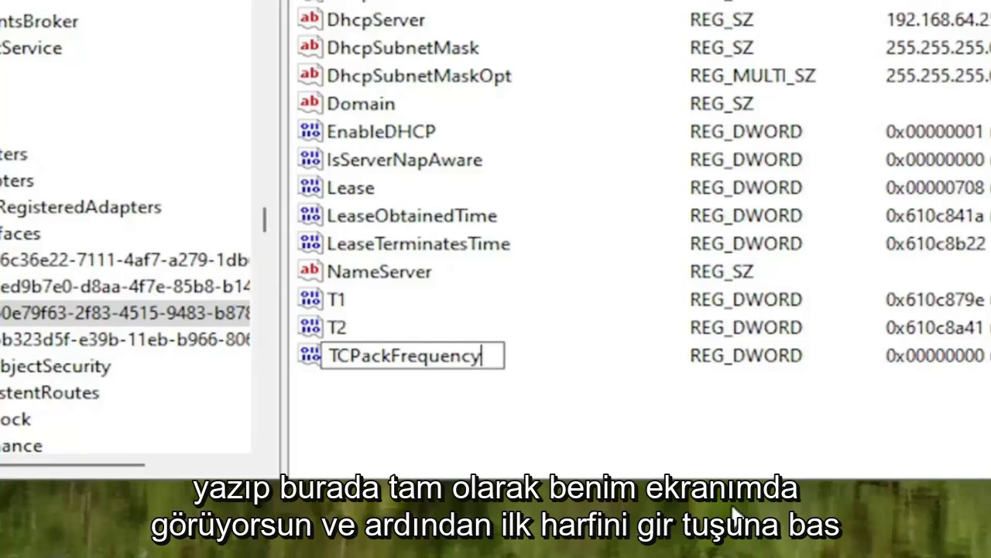
pyautogui.press('Return')
pyautogui.click(429, 403)
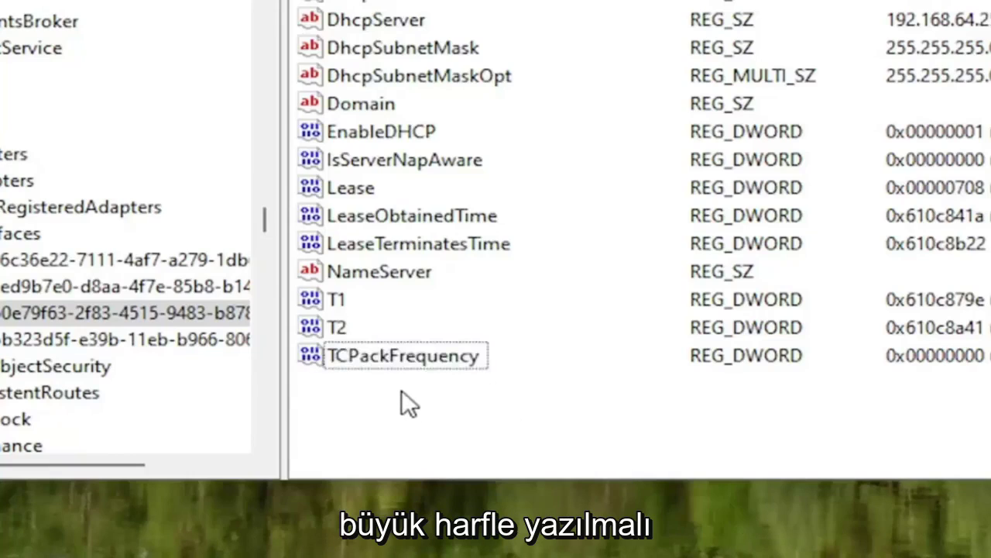
# Create another DWORD (32-bit) value named TCPNoDelay in the same interface key.
pyautogui.rightClick(401, 389)
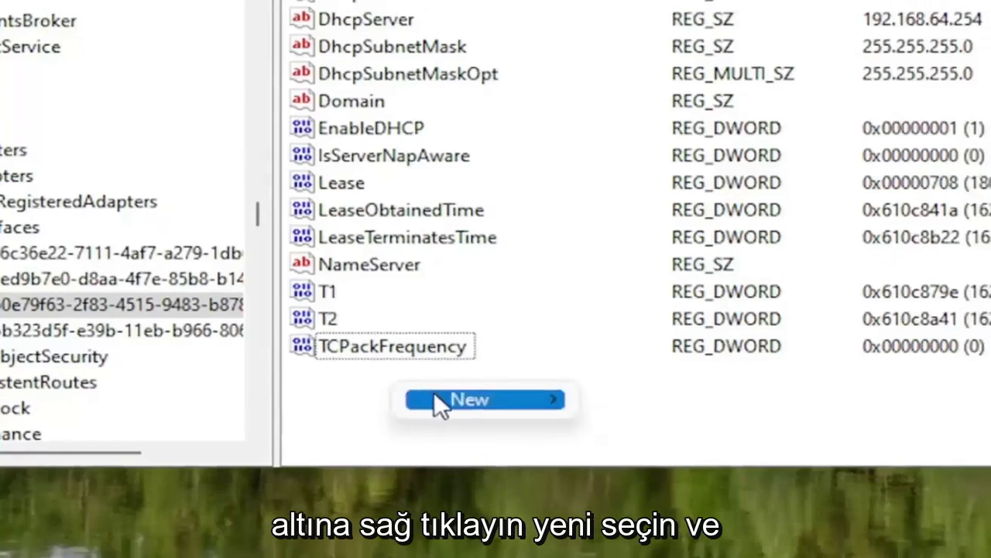
pyautogui.moveTo(544, 419)
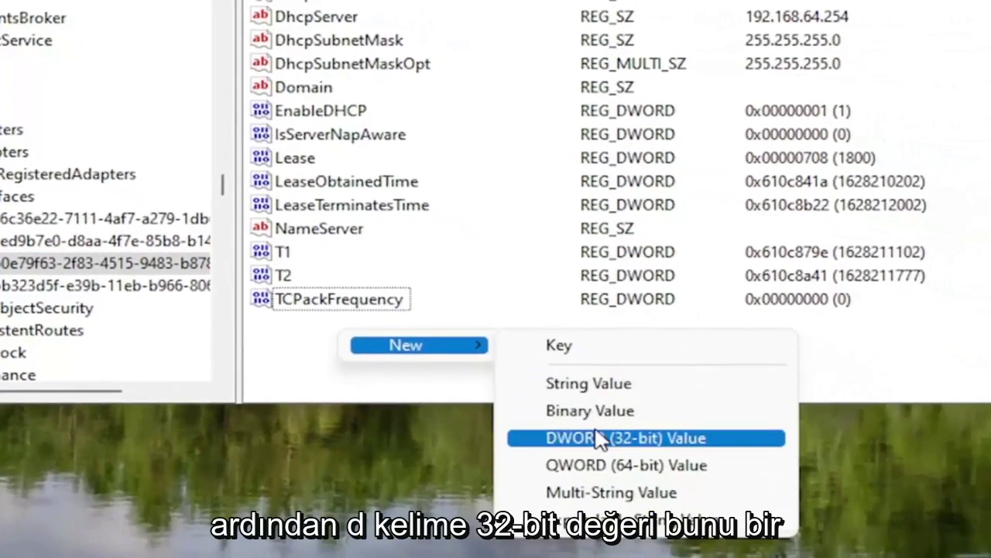
pyautogui.click(601, 438)
pyautogui.write('TCP')
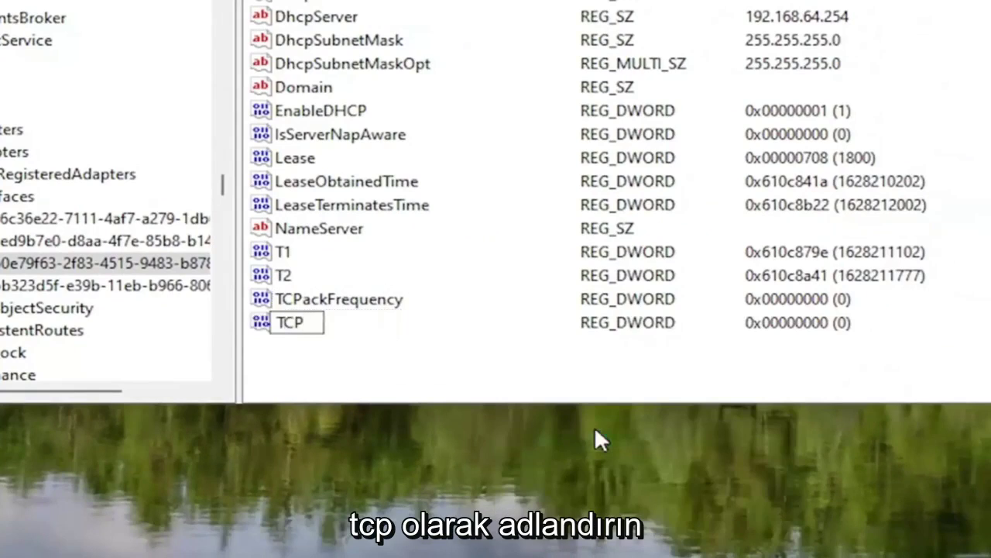
pyautogui.write('NoDelay')
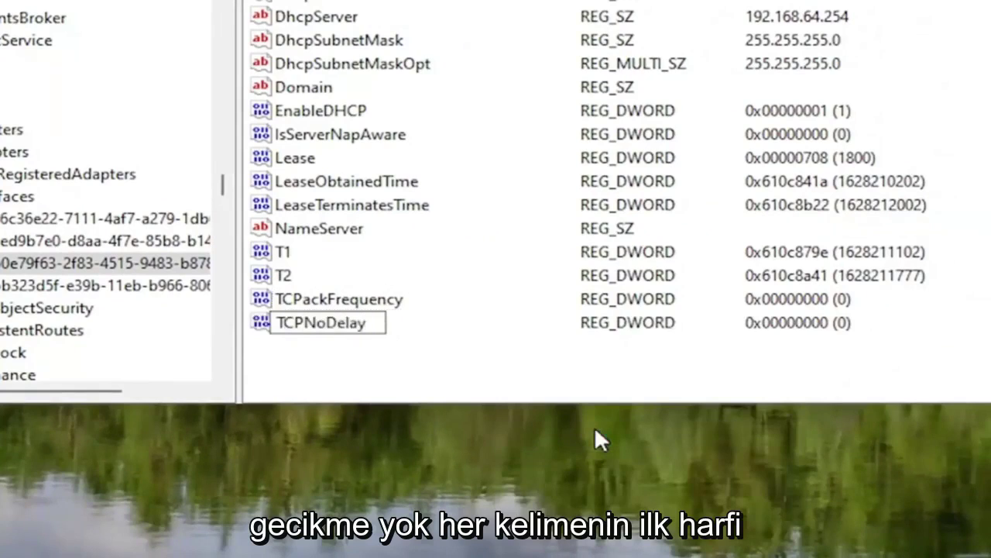
pyautogui.press('Return')
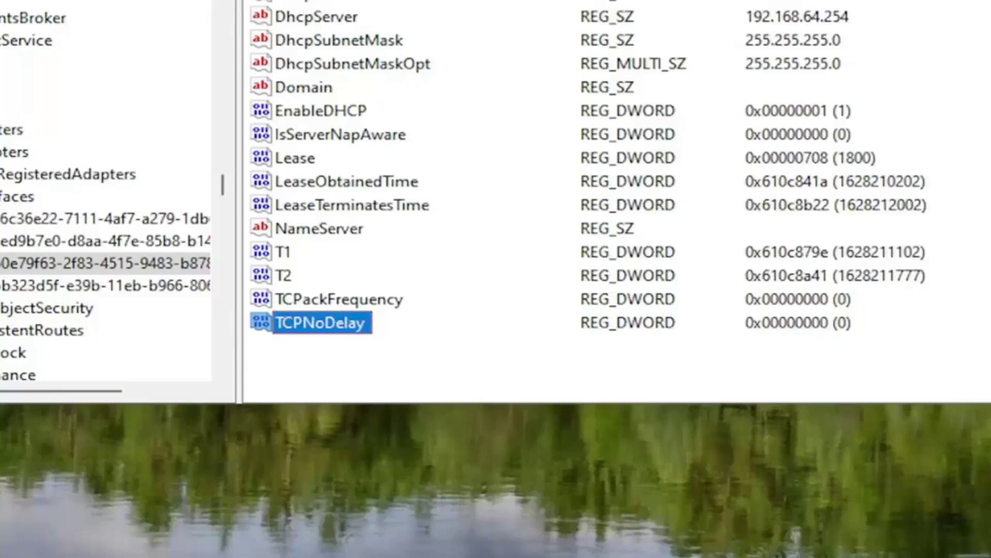
# Set the TCPackFrequency value data to 1.
pyautogui.doubleClick(364, 299)
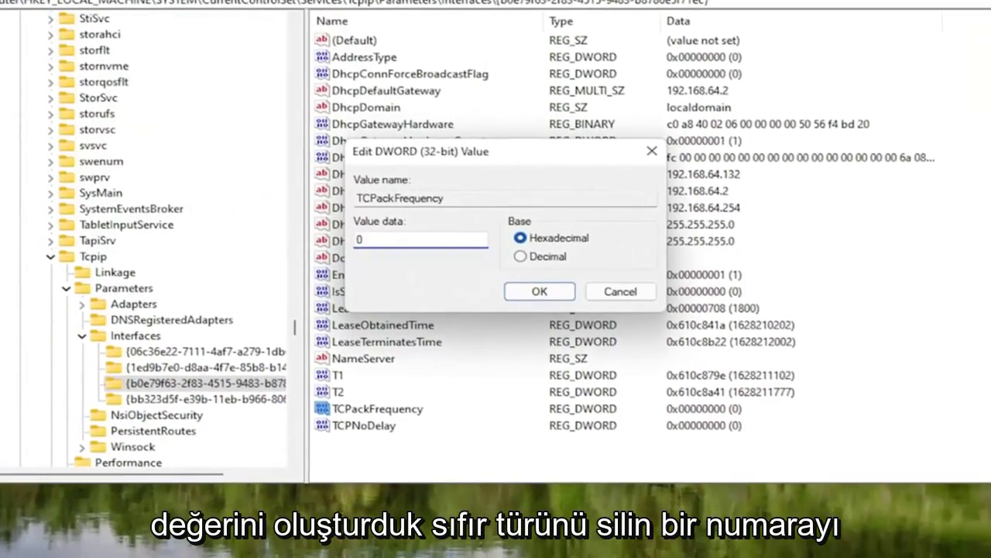
pyautogui.doubleClick(359, 240)
pyautogui.write('1')
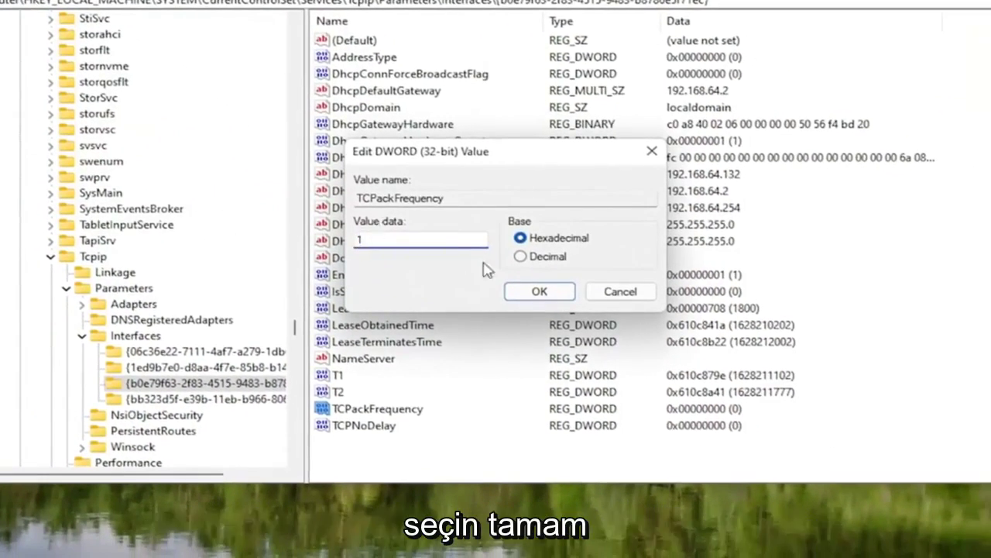
pyautogui.click(536, 292)
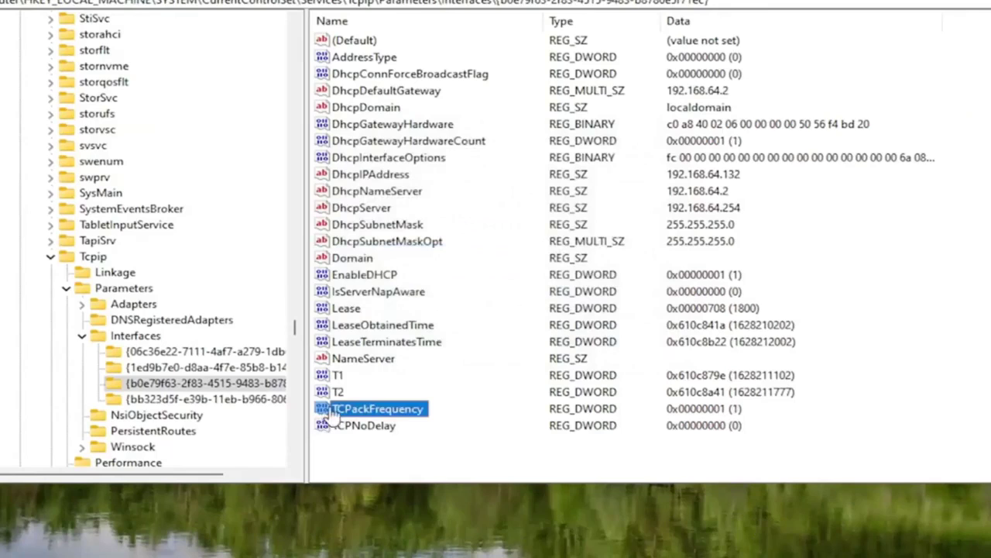
# Set the TCPNoDelay value data to 1 in the selected interface key.
pyautogui.doubleClick(370, 427)
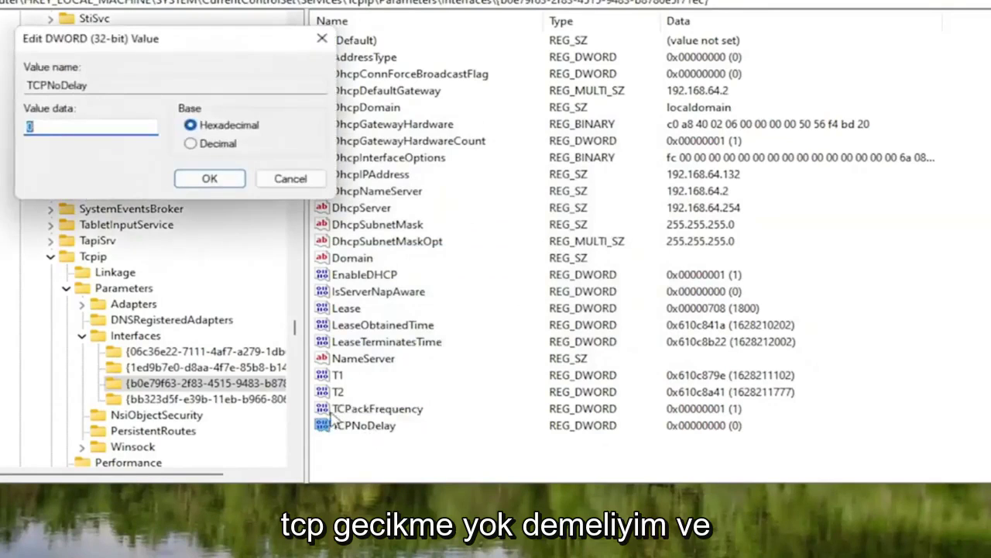
pyautogui.moveTo(205, 51); pyautogui.dragTo(471, 165)
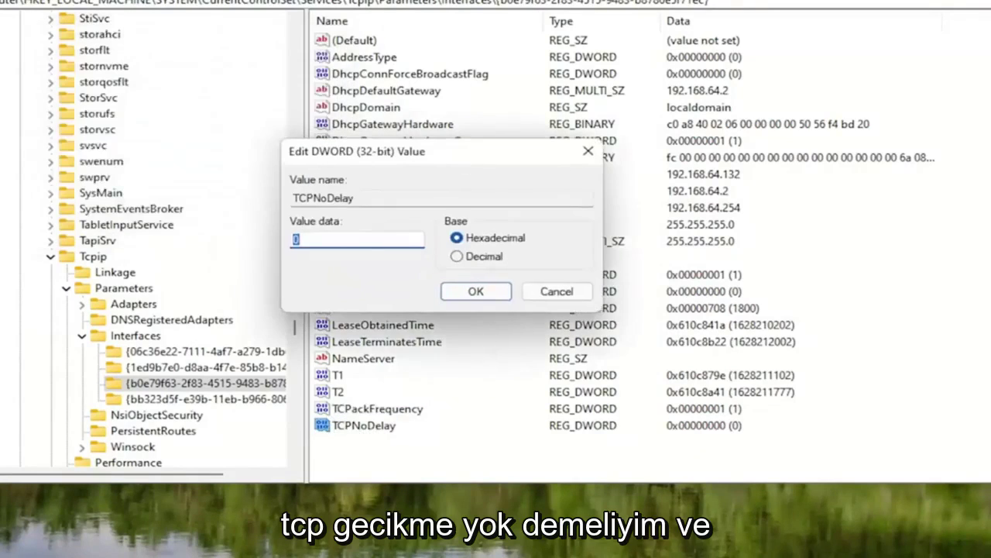
pyautogui.write('1')
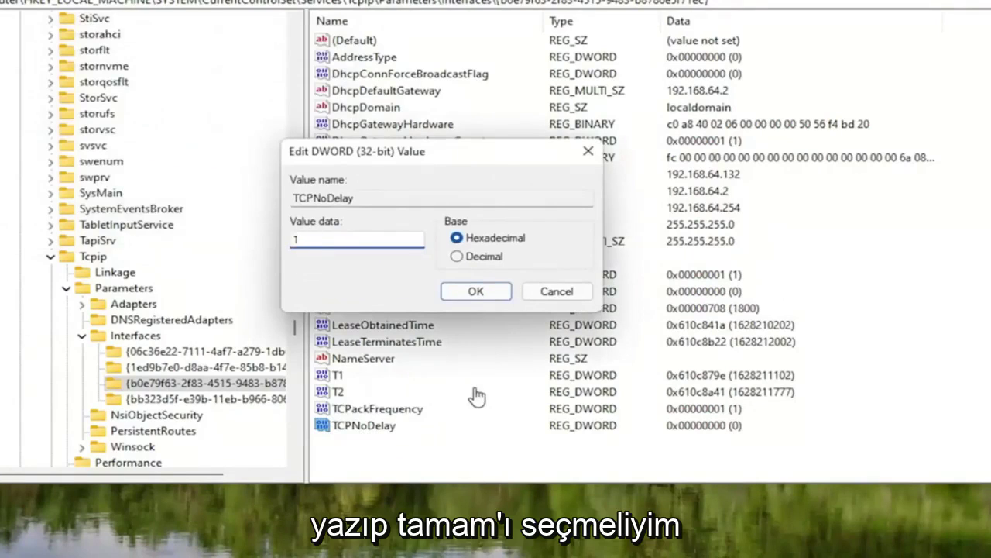
pyautogui.press('Return')
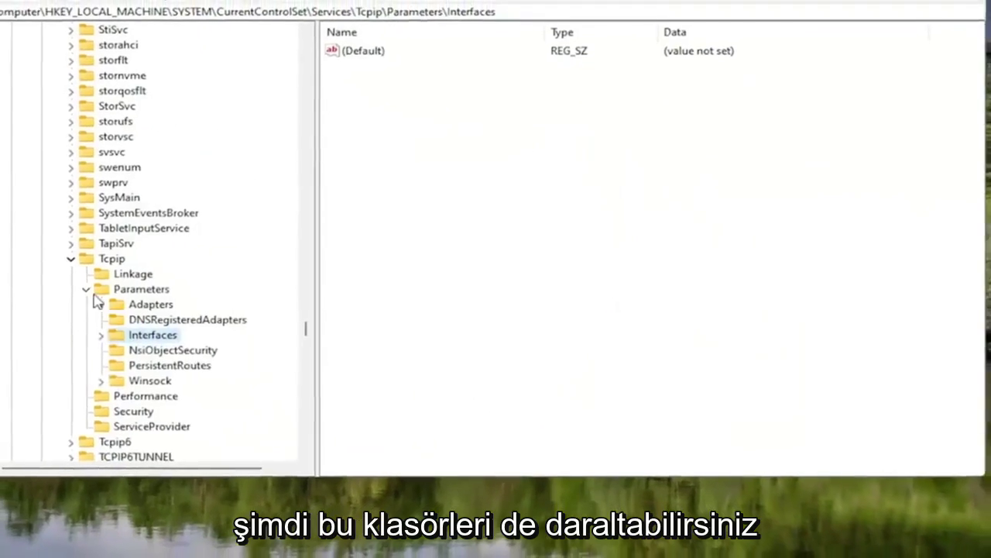
# Collapse the Tcpip, Services, CurrentControlSet and SYSTEM keys in the registry tree.
pyautogui.click(86, 289)
pyautogui.click(70, 258)
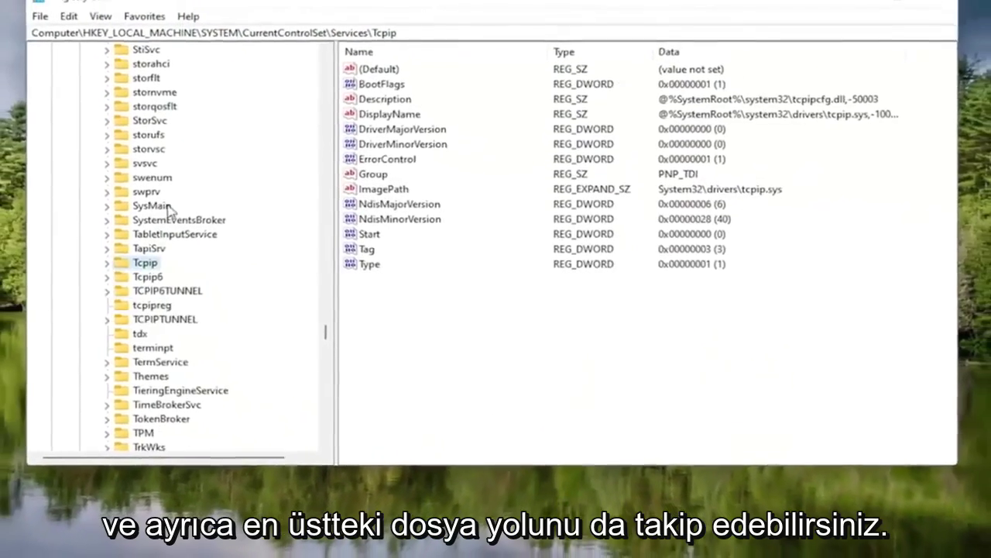
pyautogui.scroll(15, 155, 232)
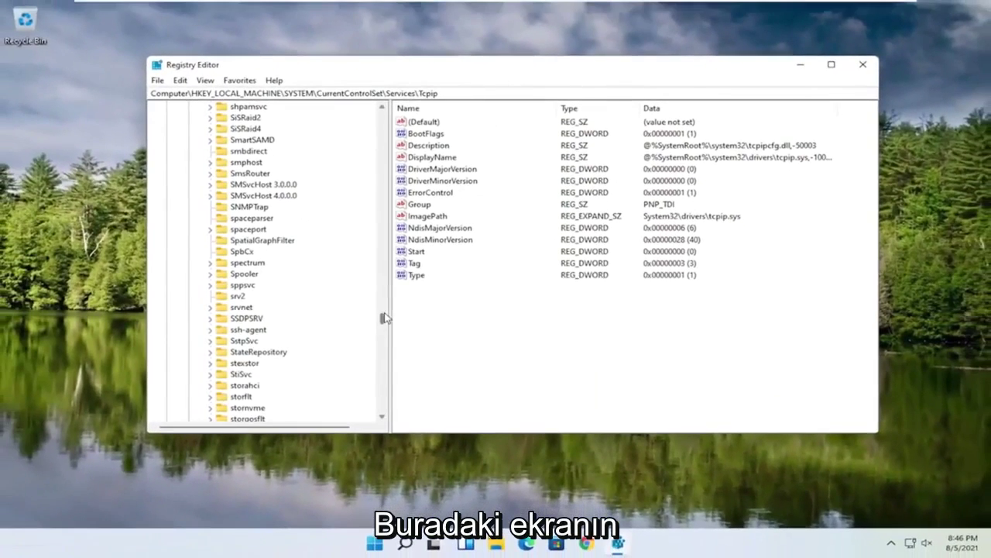
pyautogui.moveTo(385, 318); pyautogui.dragTo(382, 113)
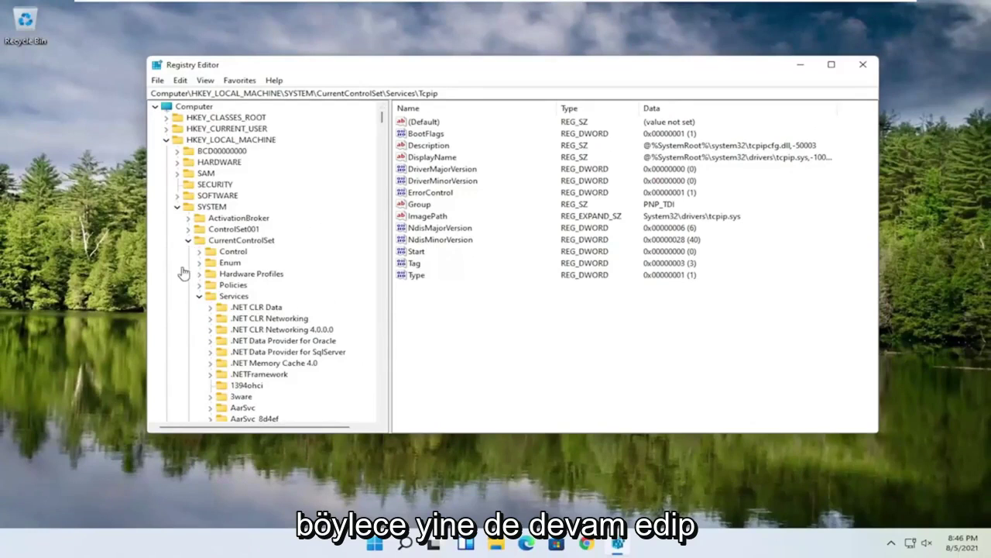
pyautogui.click(200, 297)
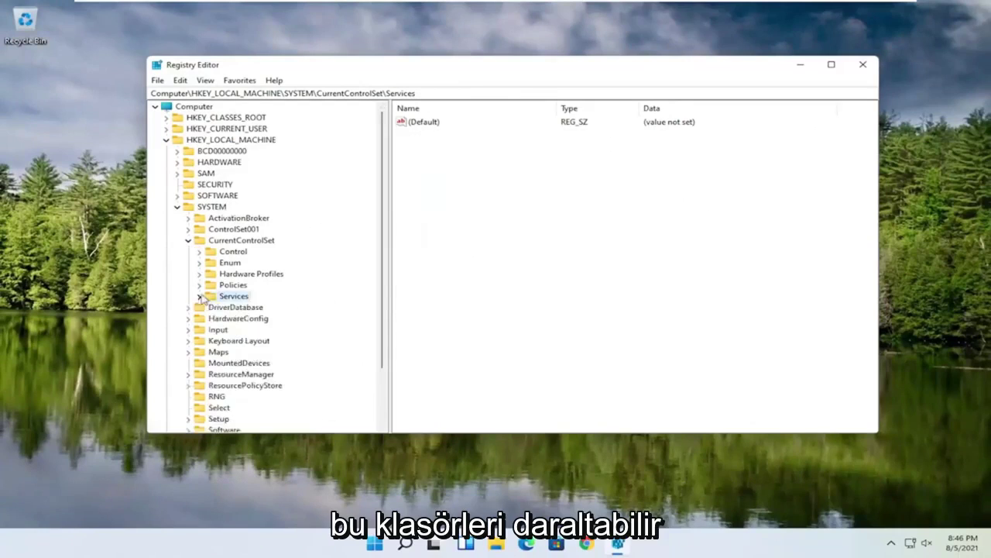
pyautogui.click(189, 240)
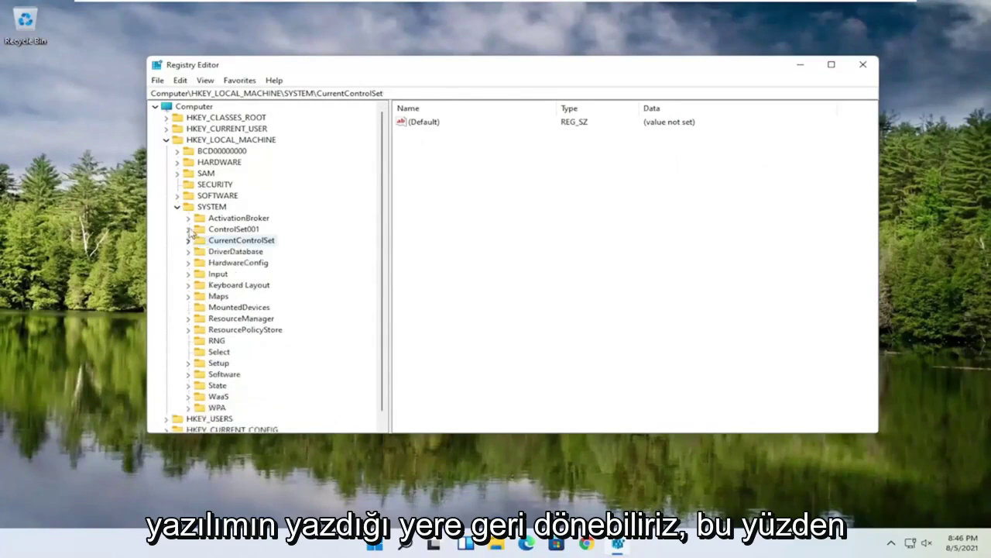
pyautogui.click(178, 207)
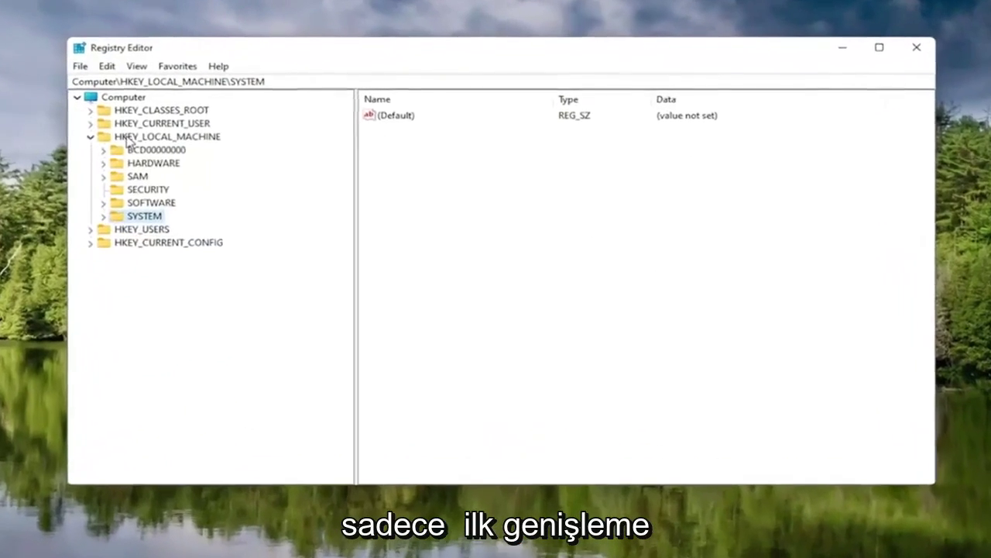
# Expand the SOFTWARE key under HKEY_LOCAL_MACHINE, including its Microsoft subkey.
pyautogui.click(187, 139)
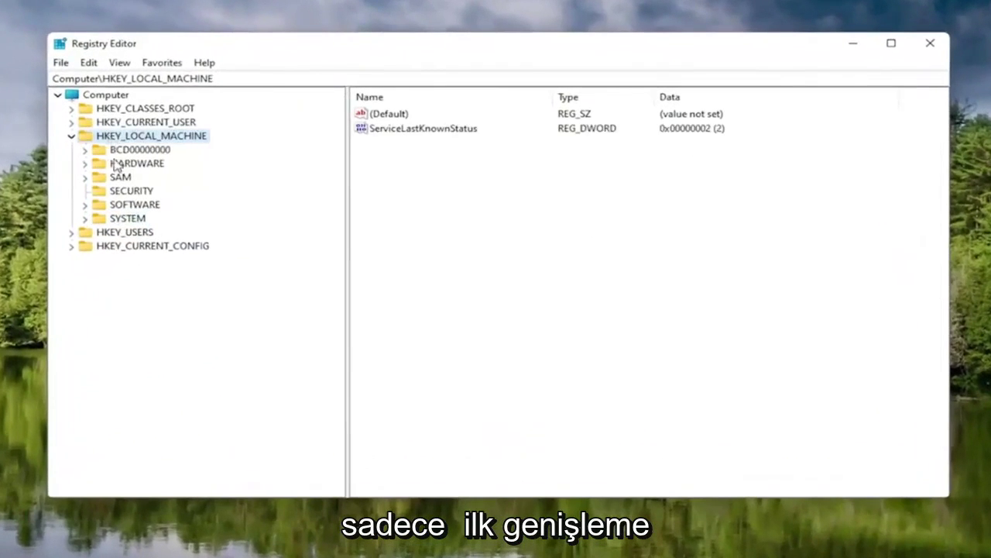
pyautogui.doubleClick(132, 205)
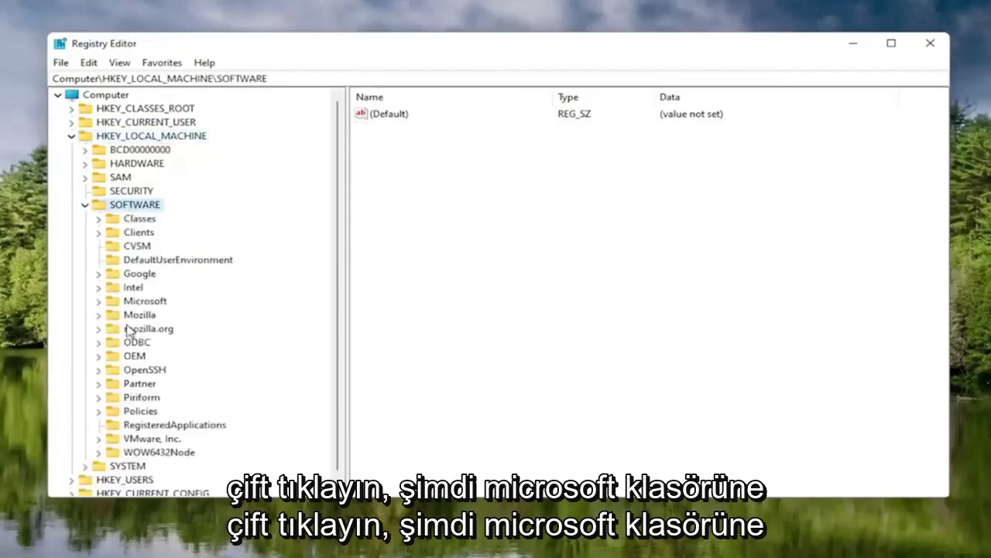
pyautogui.doubleClick(136, 302)
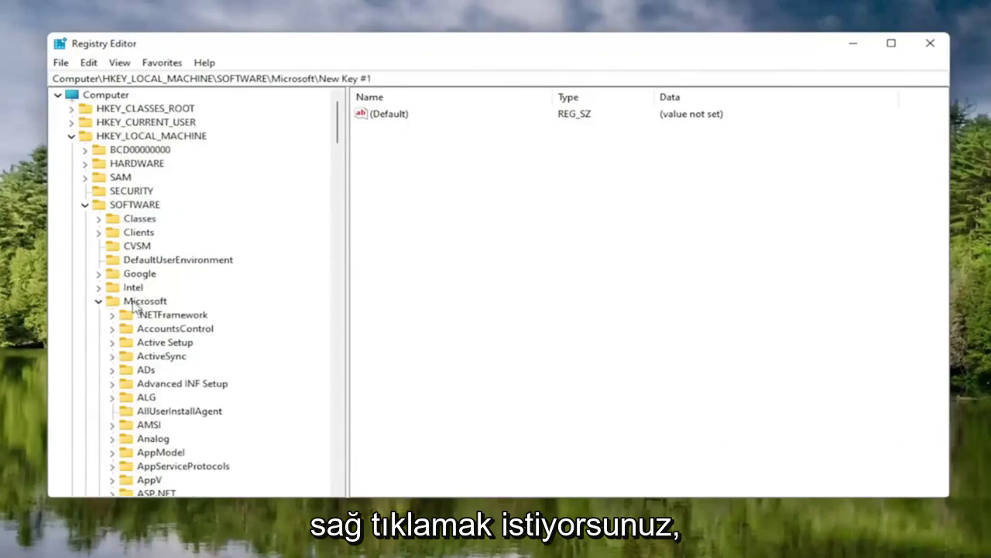
# Create a new subkey under HKEY_LOCAL_MACHINE\SOFTWARE\Microsoft.
pyautogui.rightClick(133, 305)
pyautogui.press('Escape')
pyautogui.rightClick(130, 305)
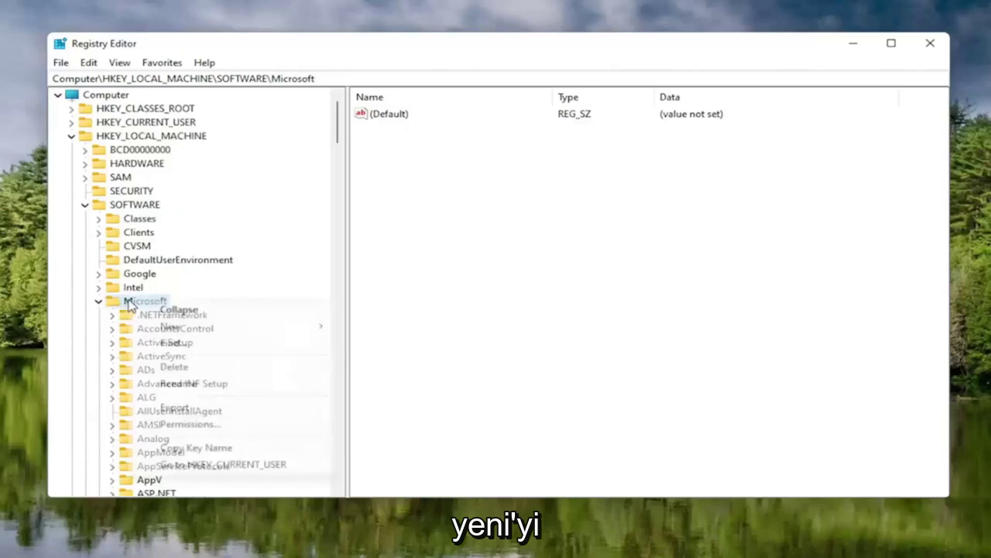
pyautogui.moveTo(183, 332)
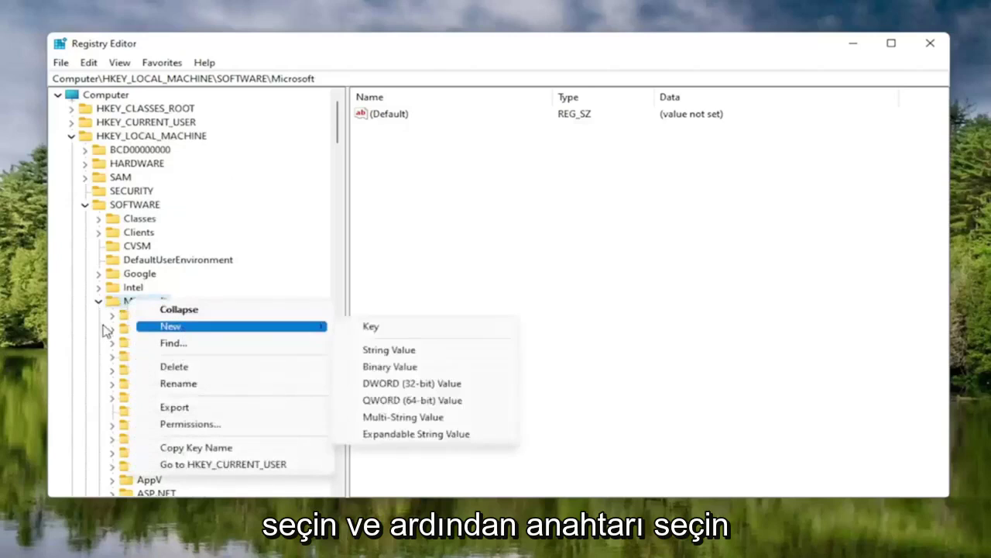
pyautogui.click(372, 332)
pyautogui.scroll(-1, 264, 363)
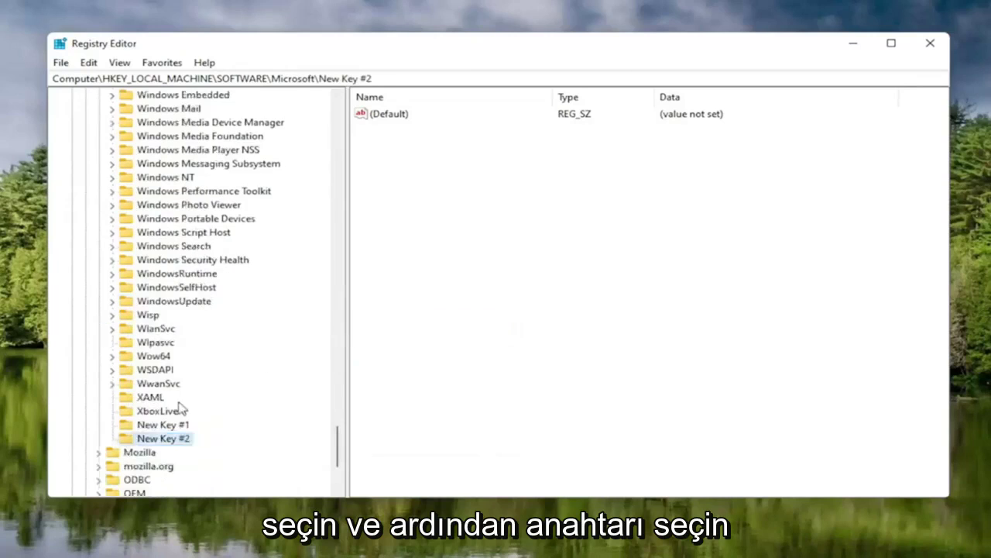
# Delete the spare New Key #1 subkey from the Microsoft key.
pyautogui.click(164, 431)
pyautogui.press('Delete')
pyautogui.press('Return')
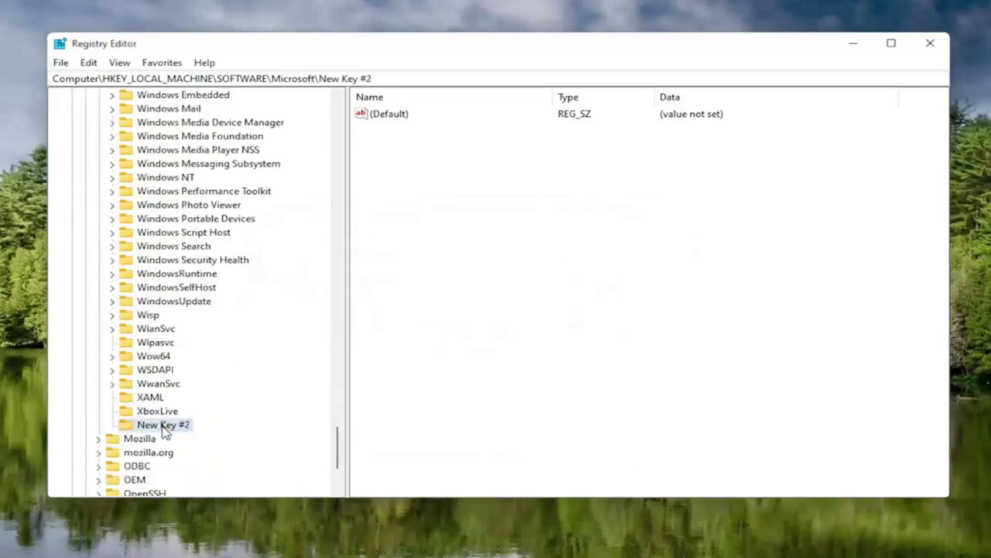
# Rename the New Key #2 subkey under Microsoft as New Key #1.
pyautogui.scroll(5, 162, 387)
pyautogui.scroll(-4, 159, 353)
pyautogui.rightClick(158, 384)
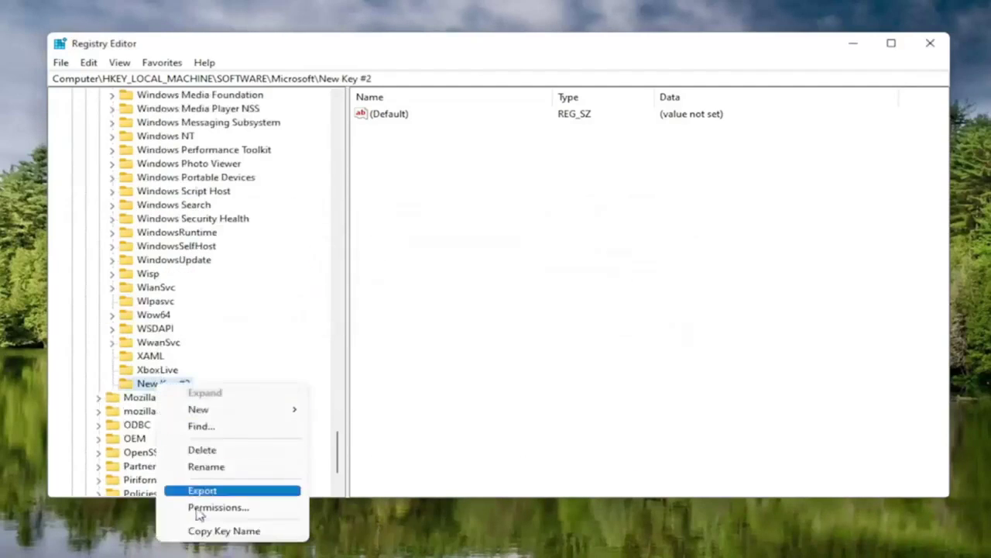
pyautogui.click(206, 466)
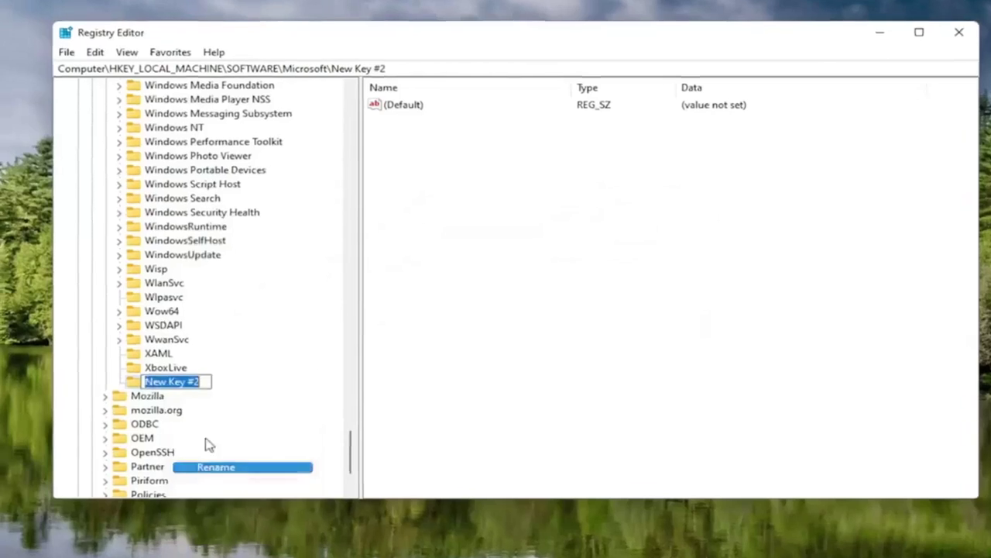
pyautogui.press('End')
pyautogui.write('1')
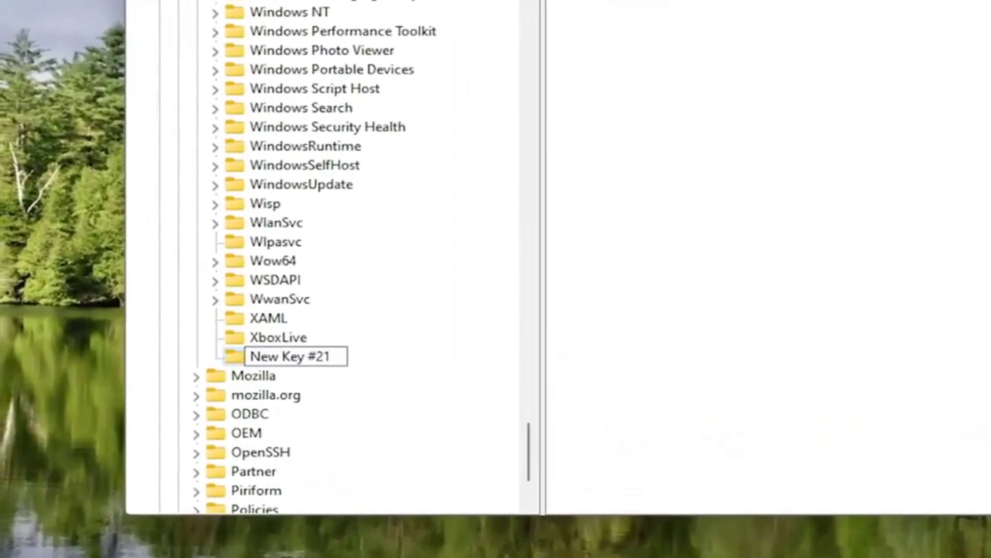
pyautogui.press('Left')
pyautogui.press('BackSpace')
pyautogui.press('Return')
pyautogui.scroll(5, 339, 354)
pyautogui.scroll(-6, 307, 195)
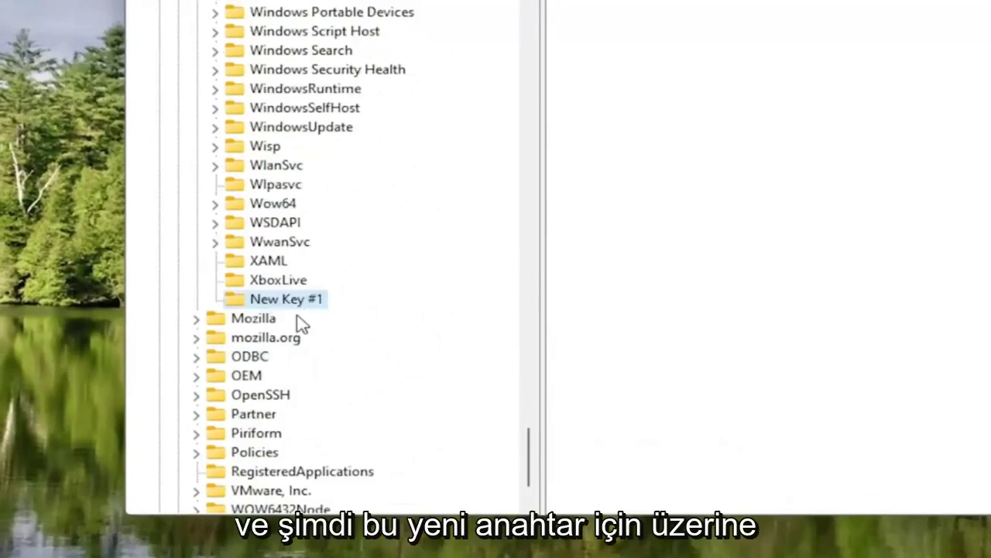
# Try to rename New Key #1 as MSMQ, and delete that new key from the Microsoft key.
pyautogui.rightClick(285, 304)
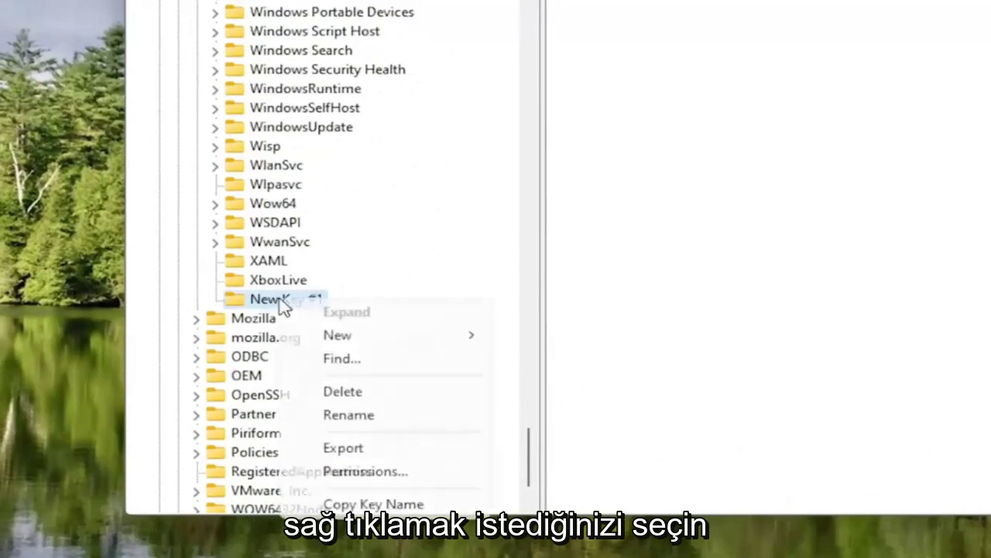
pyautogui.click(350, 417)
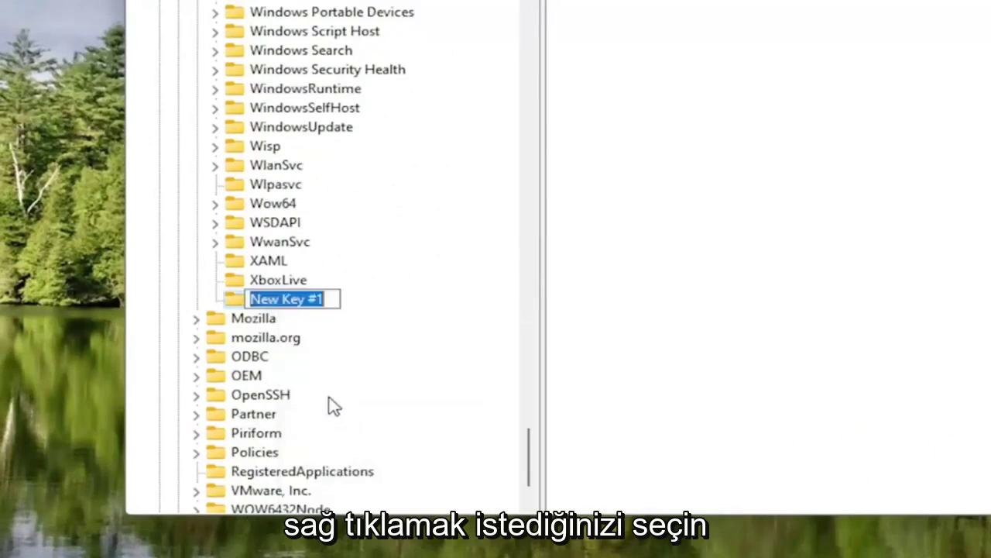
pyautogui.write('MS')
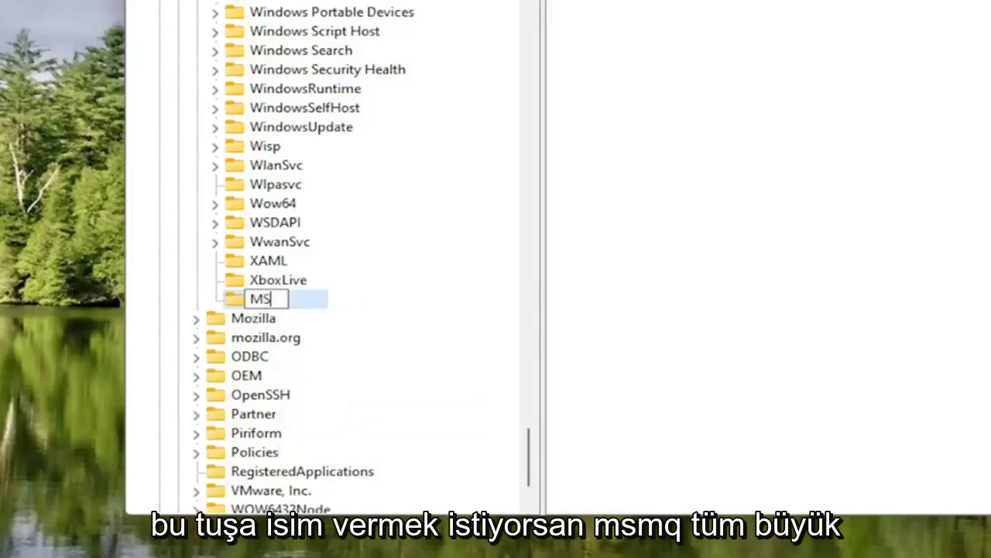
pyautogui.write('MQ')
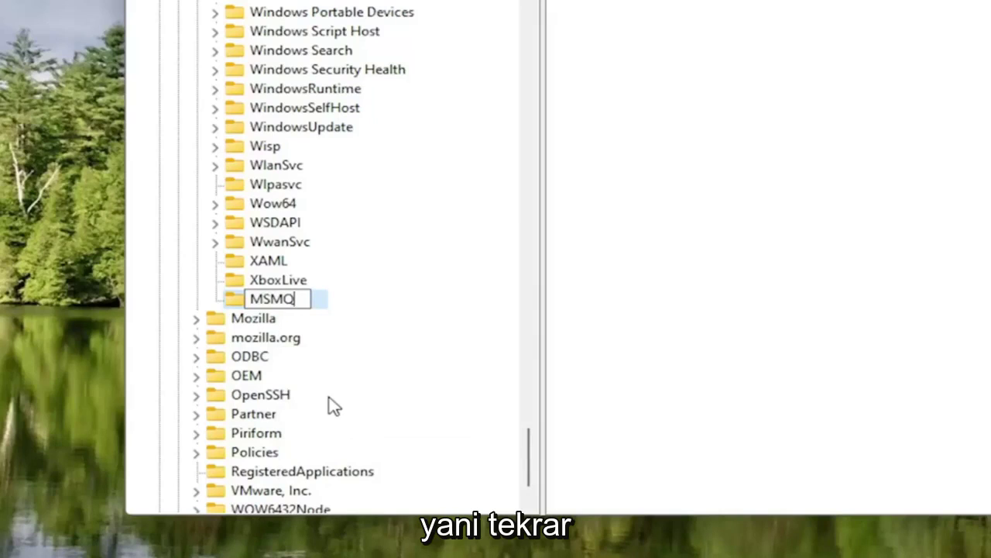
pyautogui.press('Return')
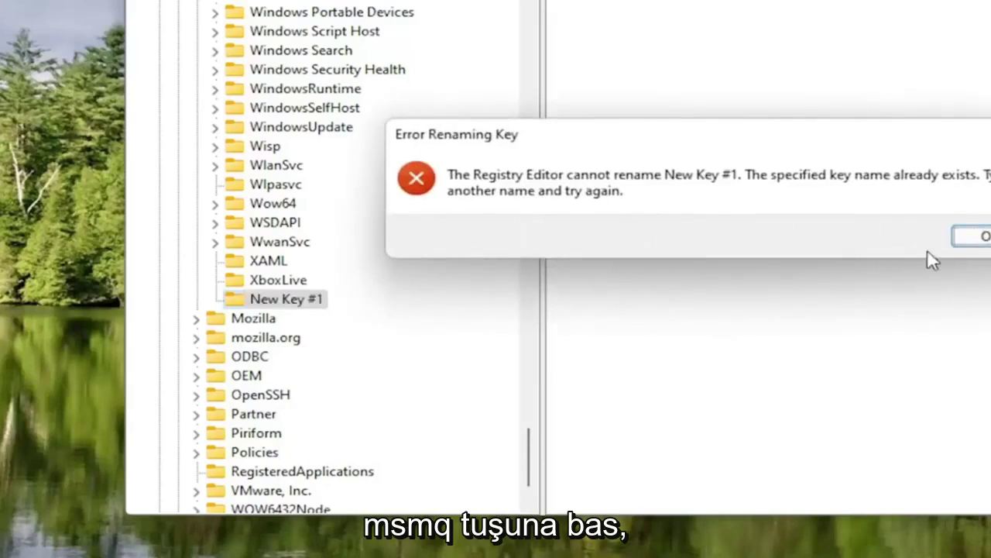
pyautogui.click(974, 235)
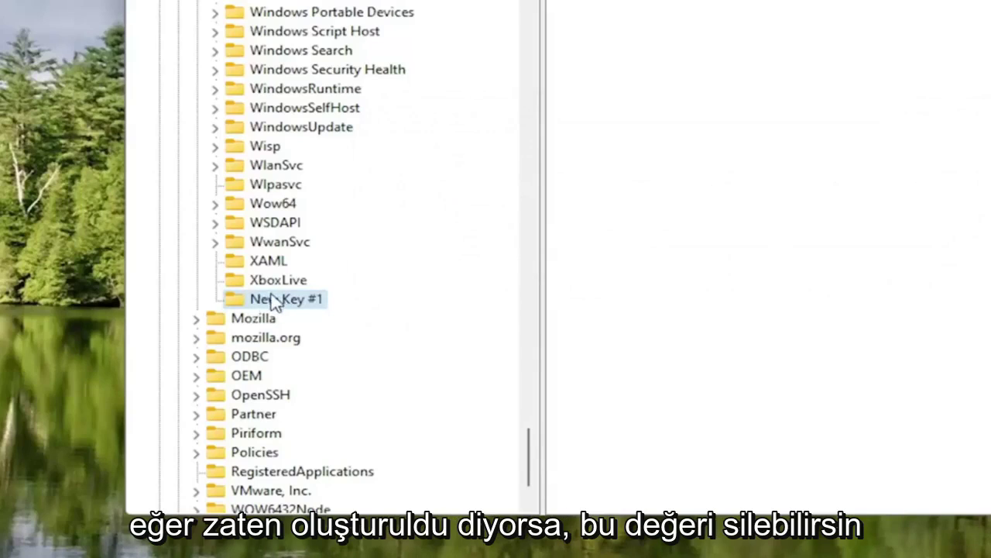
pyautogui.press('Delete')
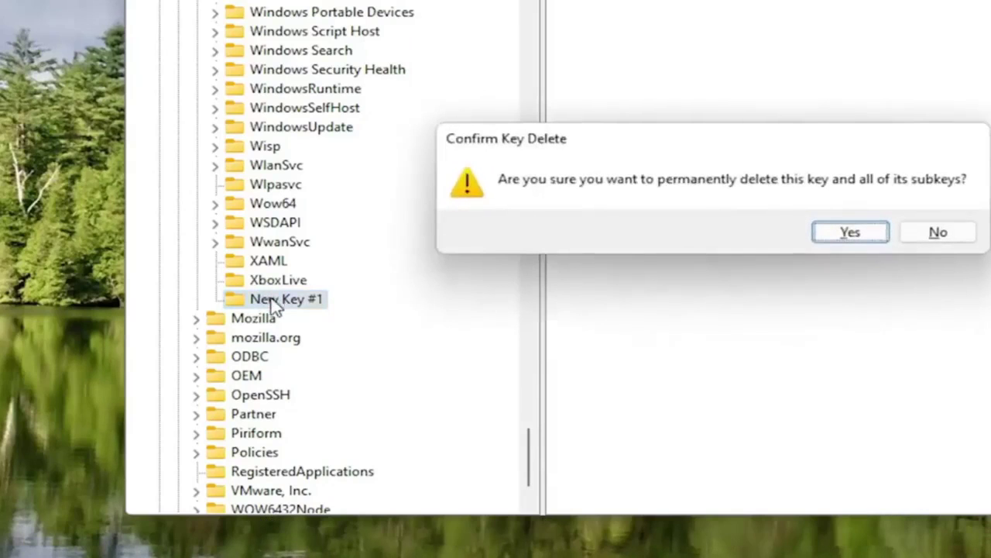
pyautogui.press('Return')
# Locate and select the existing MSMQ subkey under HKEY_LOCAL_MACHINE\SOFTWARE\Microsoft.
pyautogui.scroll(8, 283, 242)
pyautogui.scroll(6, 283, 242)
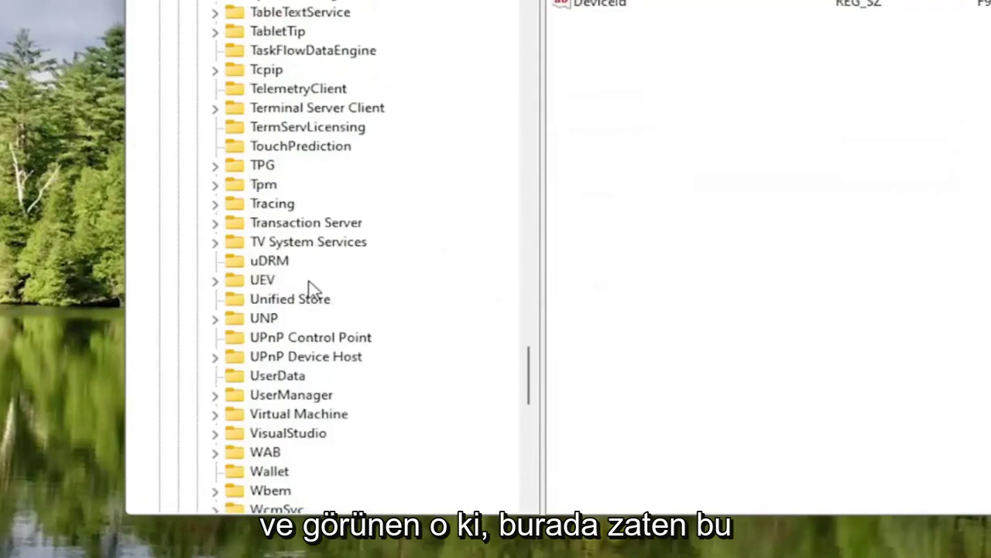
pyautogui.scroll(9, 311, 289)
pyautogui.scroll(-5, 313, 290)
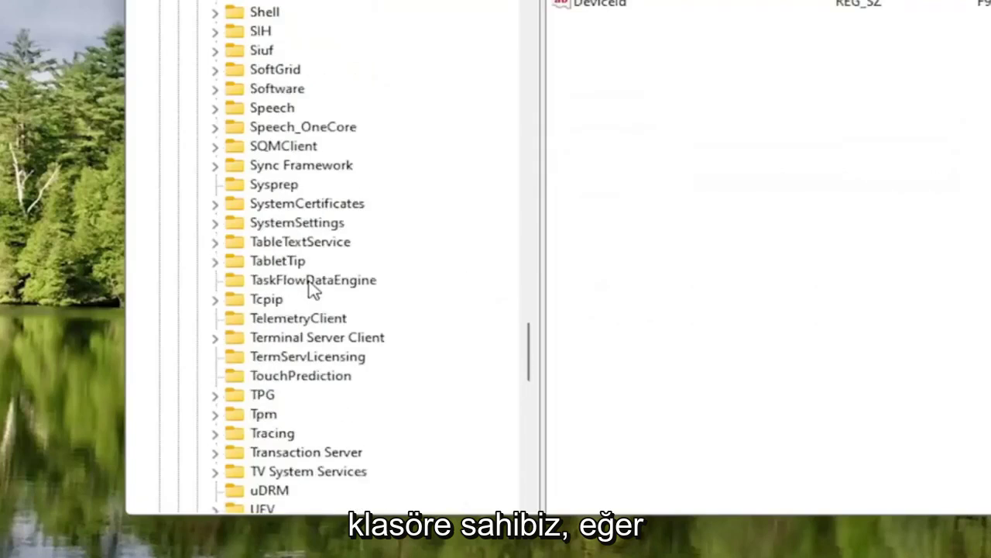
pyautogui.scroll(-2, 313, 289)
pyautogui.scroll(12, 313, 290)
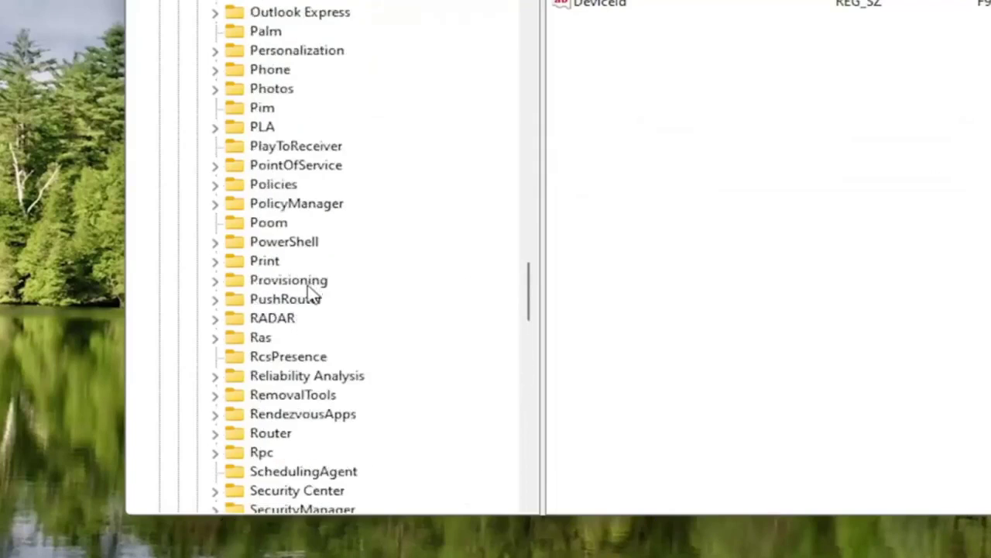
pyautogui.scroll(10, 311, 294)
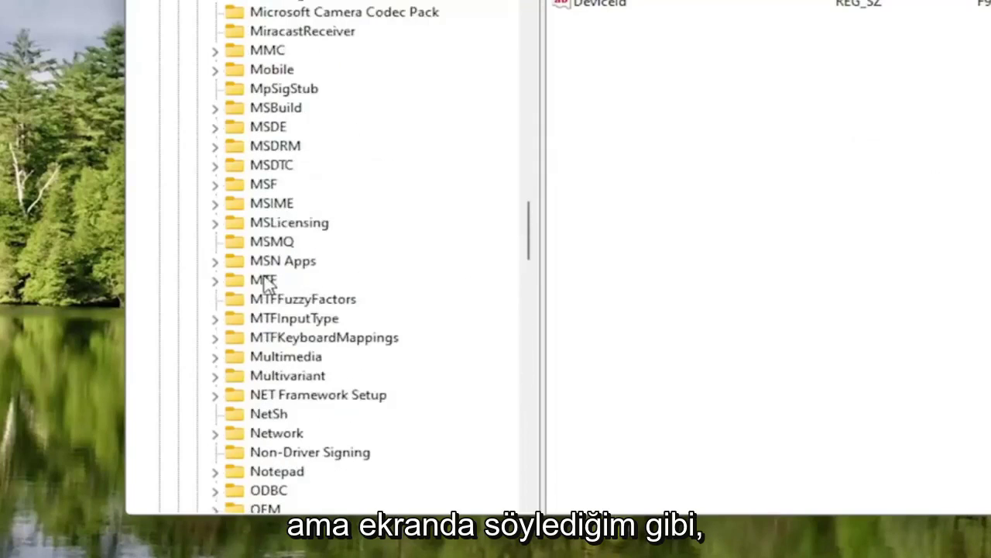
pyautogui.click(261, 243)
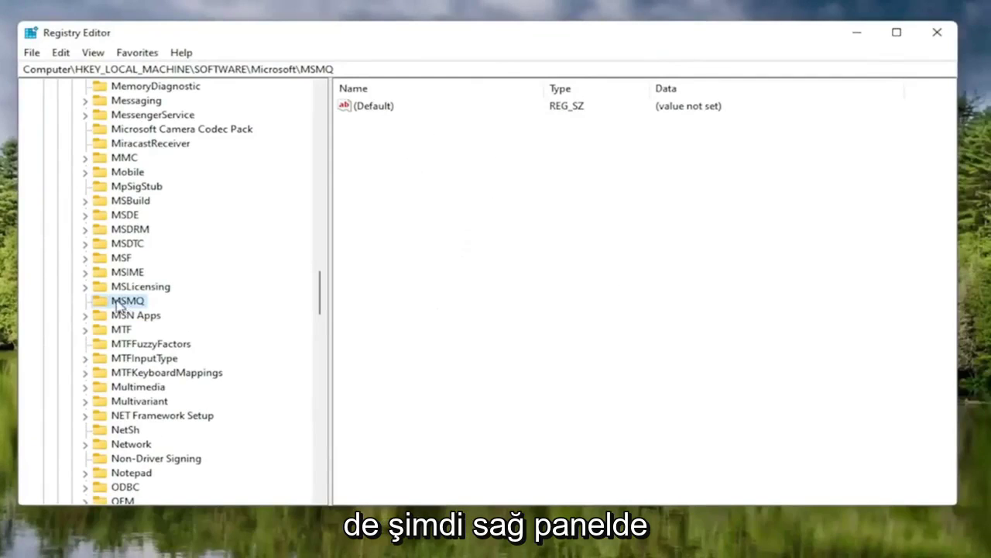
# Create a DWORD (32-bit) value named TCPNoDelay in the MSMQ key.
pyautogui.rightClick(493, 161)
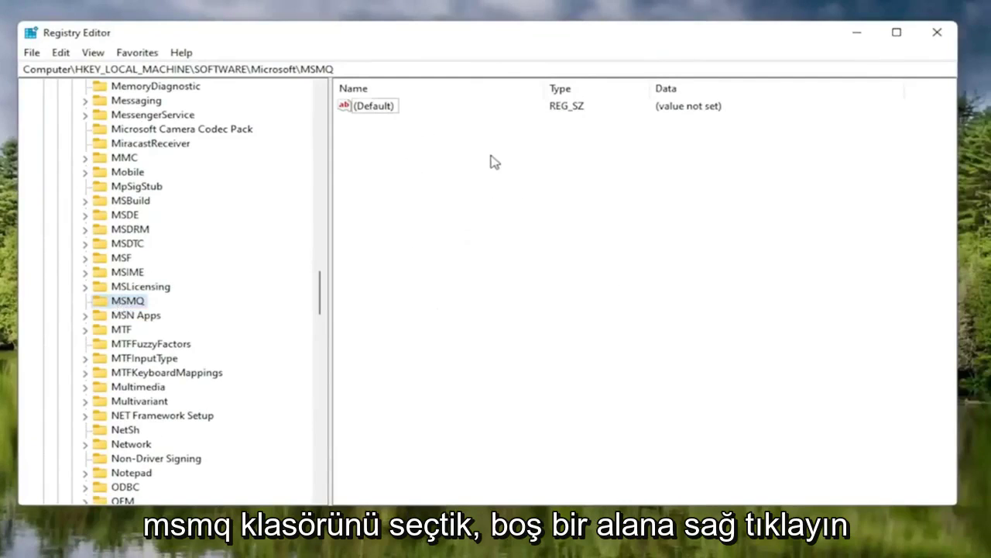
pyautogui.moveTo(550, 168)
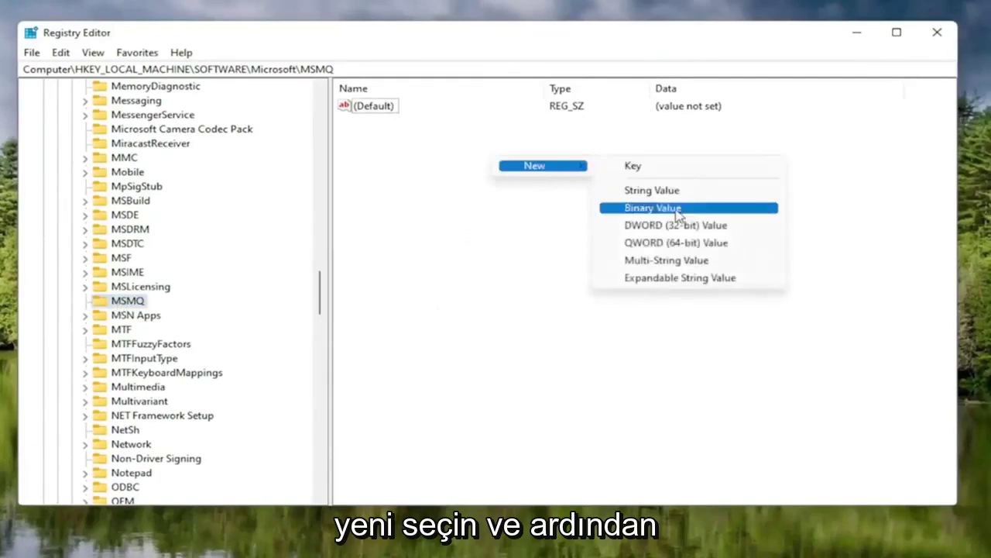
pyautogui.click(678, 226)
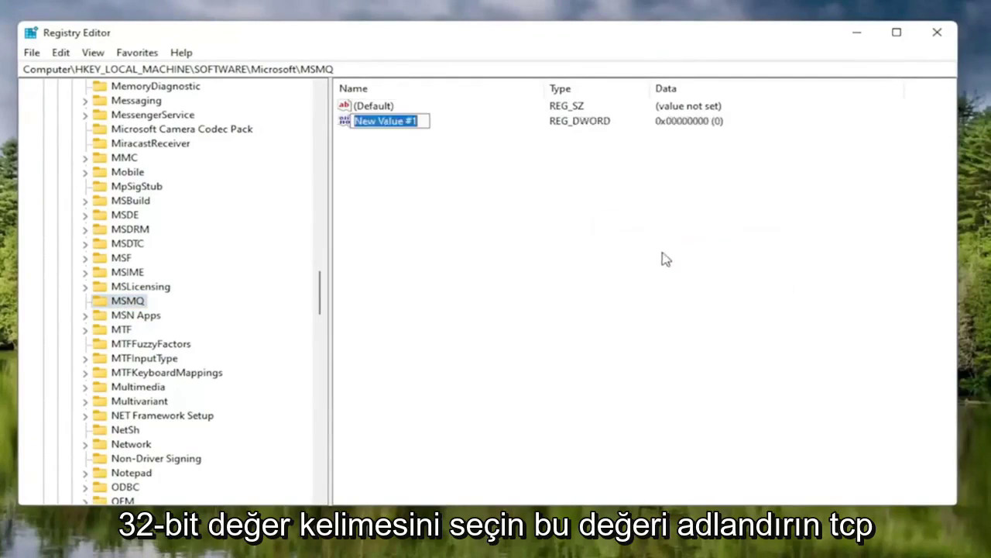
pyautogui.write('TCP')
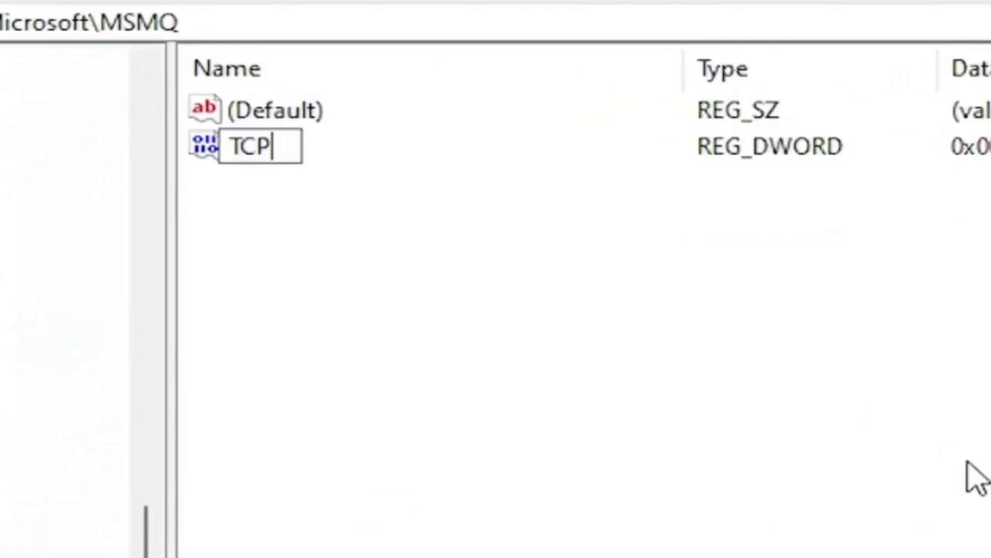
pyautogui.write('NoDelay')
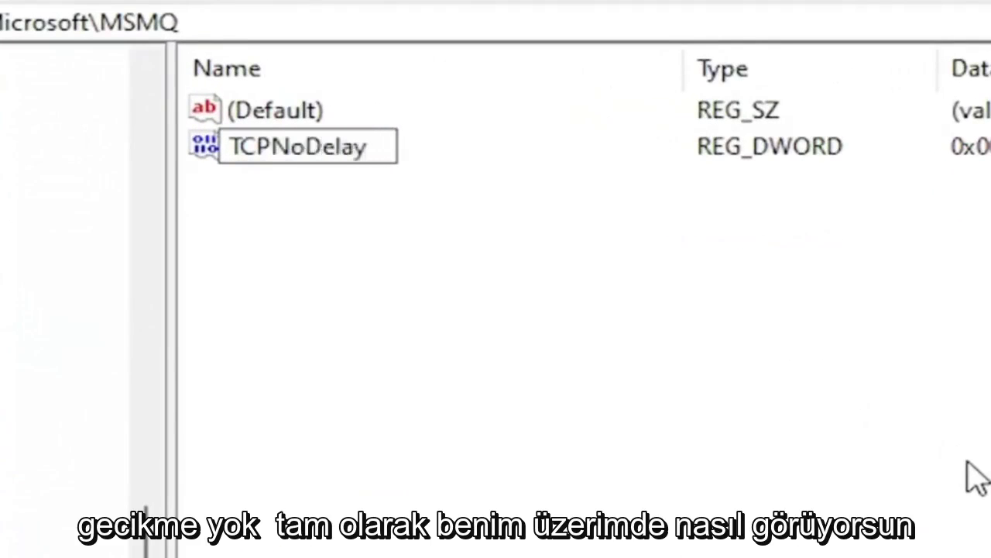
pyautogui.press('Return')
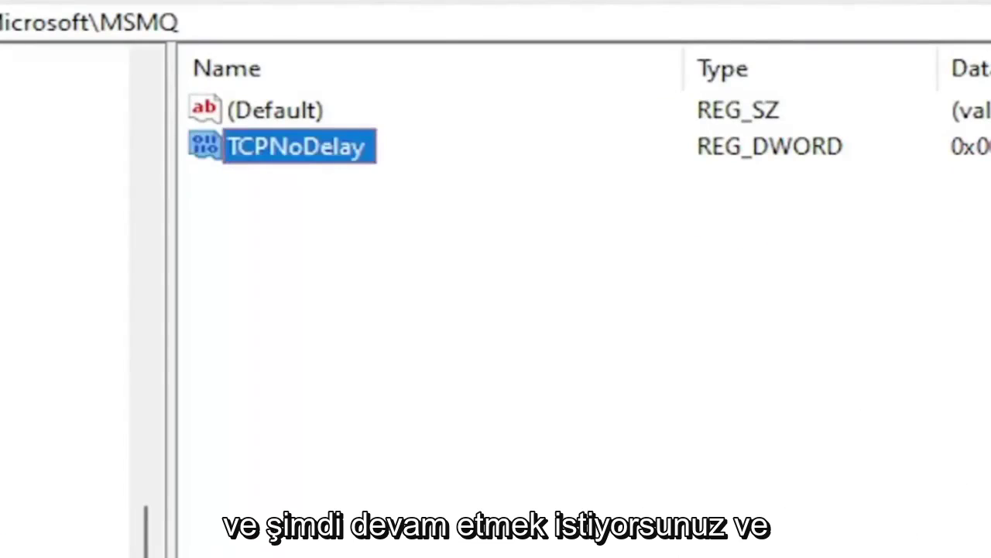
# Set the value data of TCPNoDelay in the MSMQ key to 1 in hexadecimal base.
pyautogui.doubleClick(325, 148)
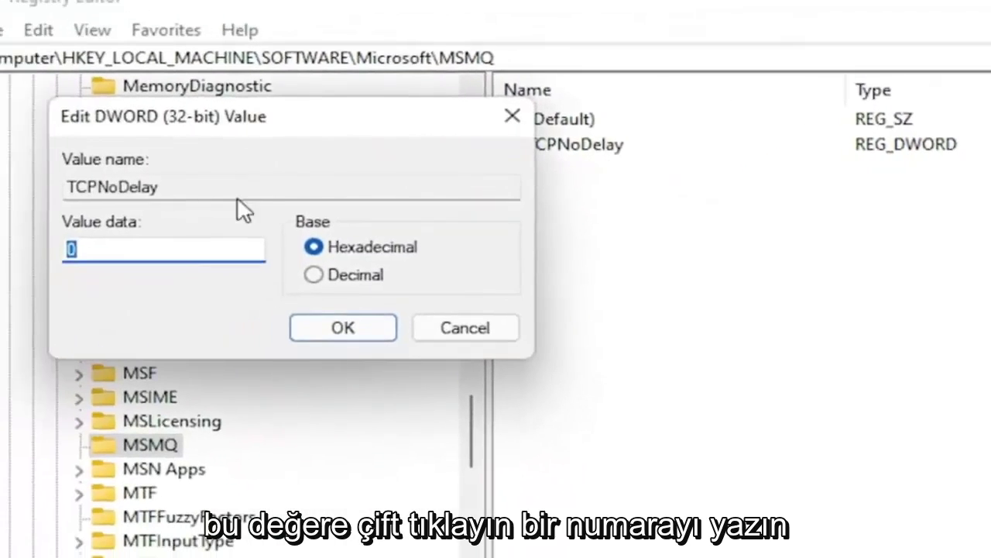
pyautogui.write('1')
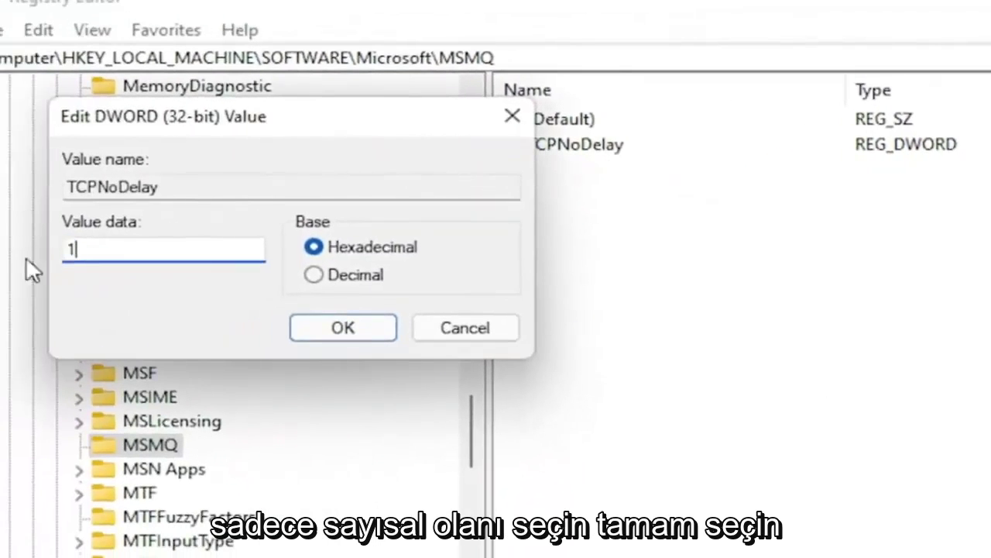
pyautogui.click(306, 327)
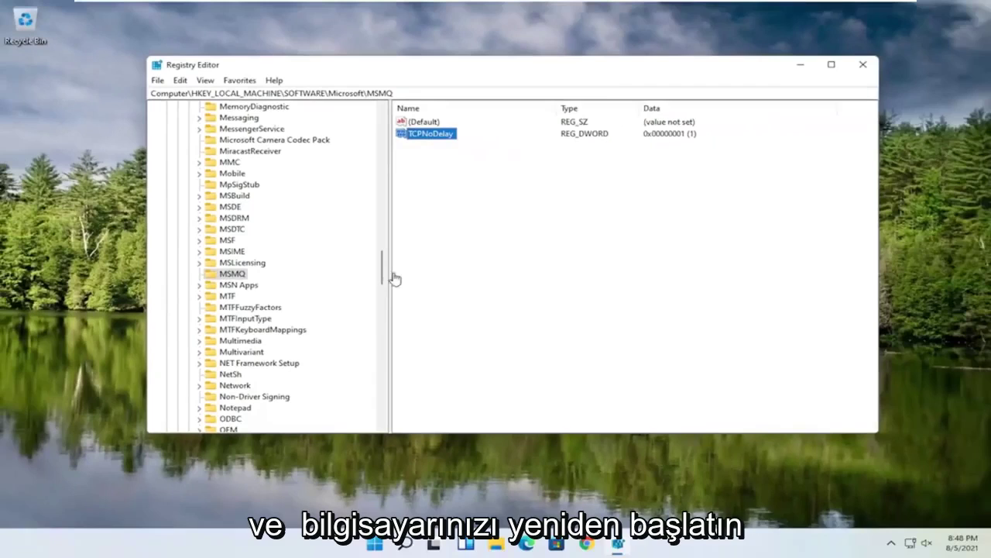
# Collapse the Microsoft, SOFTWARE and HKEY_LOCAL_MACHINE branches of the registry tree and close Registry Editor.
pyautogui.moveTo(382, 272); pyautogui.dragTo(381, 117)
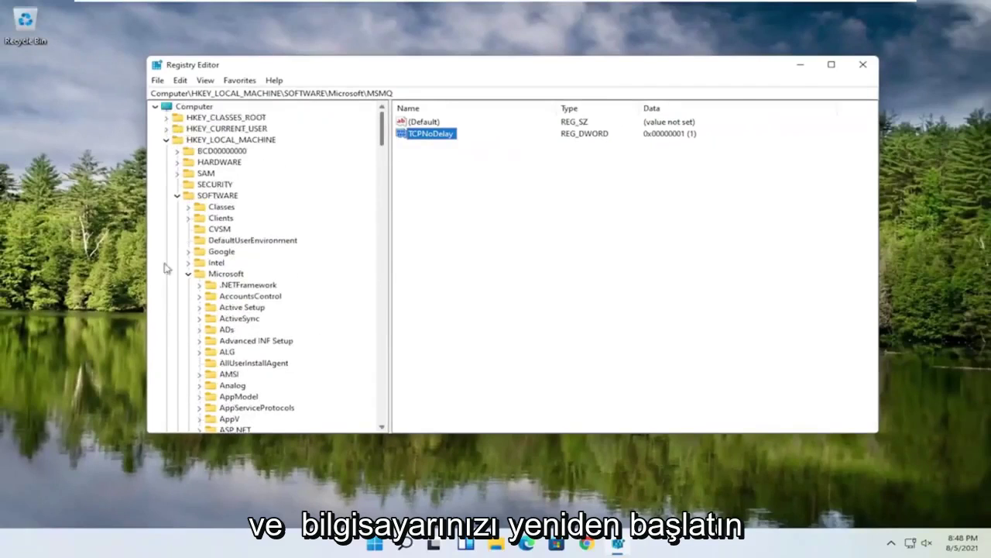
pyautogui.click(180, 278)
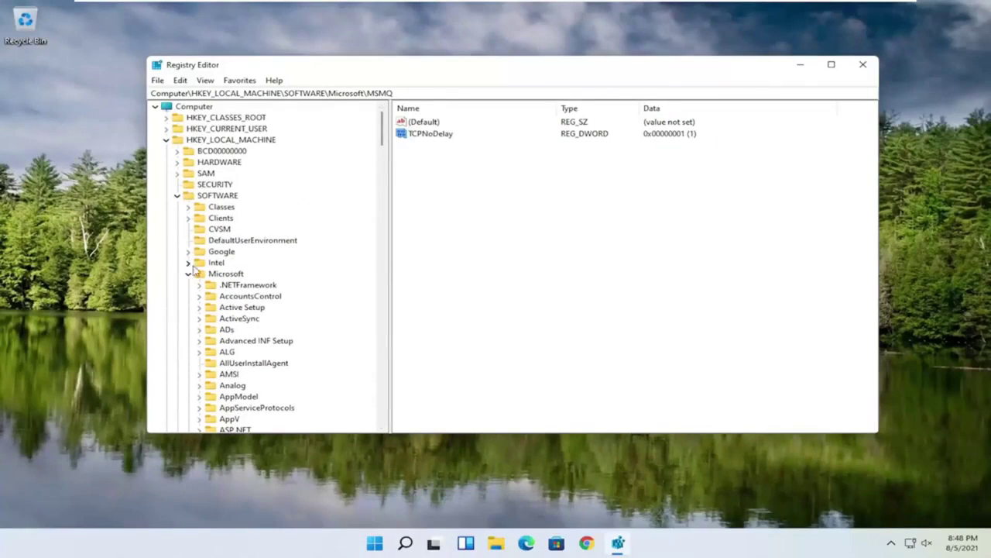
pyautogui.click(188, 273)
pyautogui.click(178, 196)
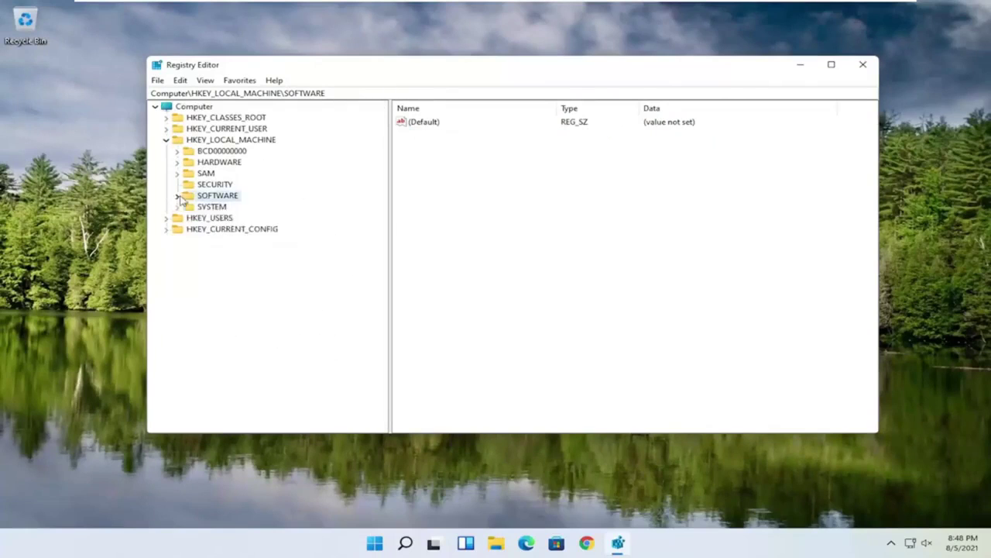
pyautogui.click(165, 140)
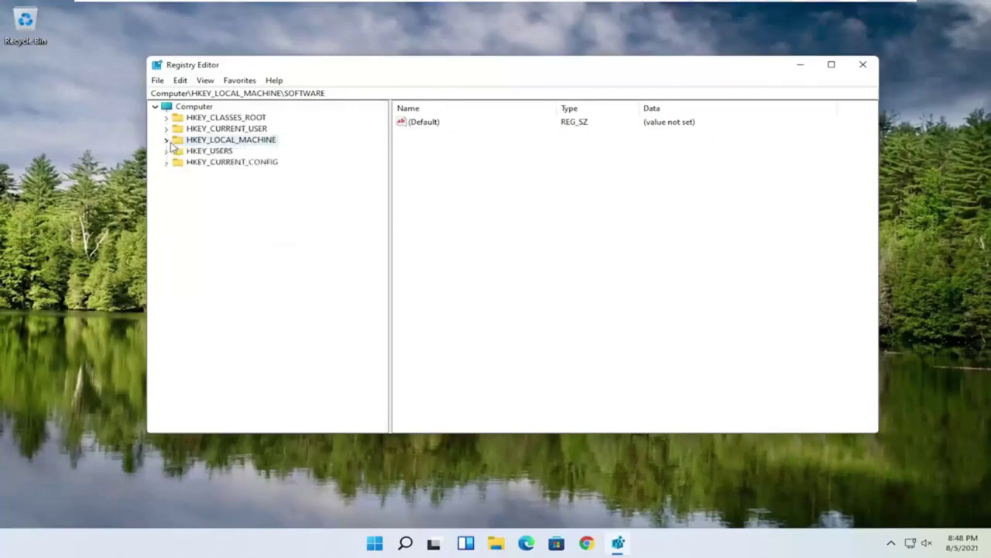
pyautogui.click(860, 66)
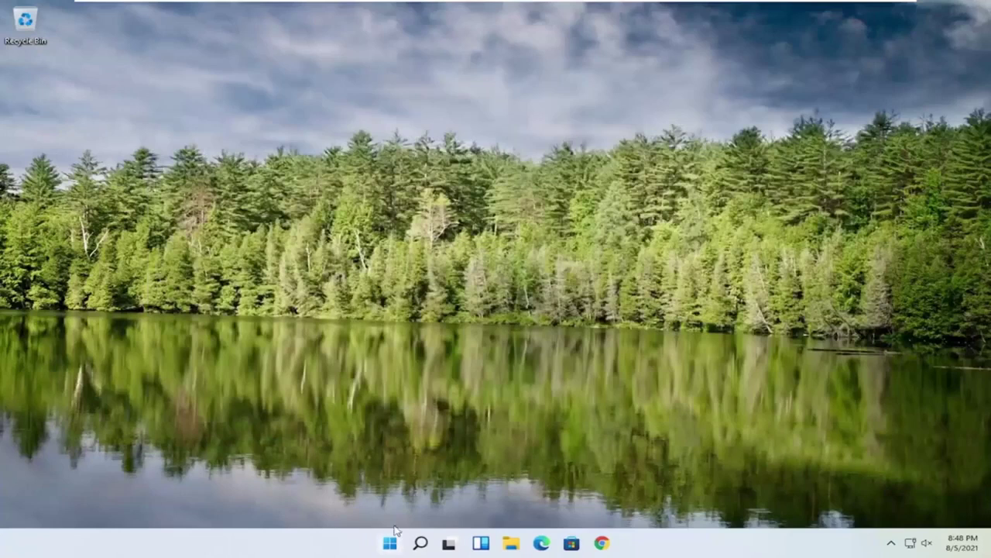
# Restart the computer.
pyautogui.rightClick(395, 545)
pyautogui.moveTo(390, 502)
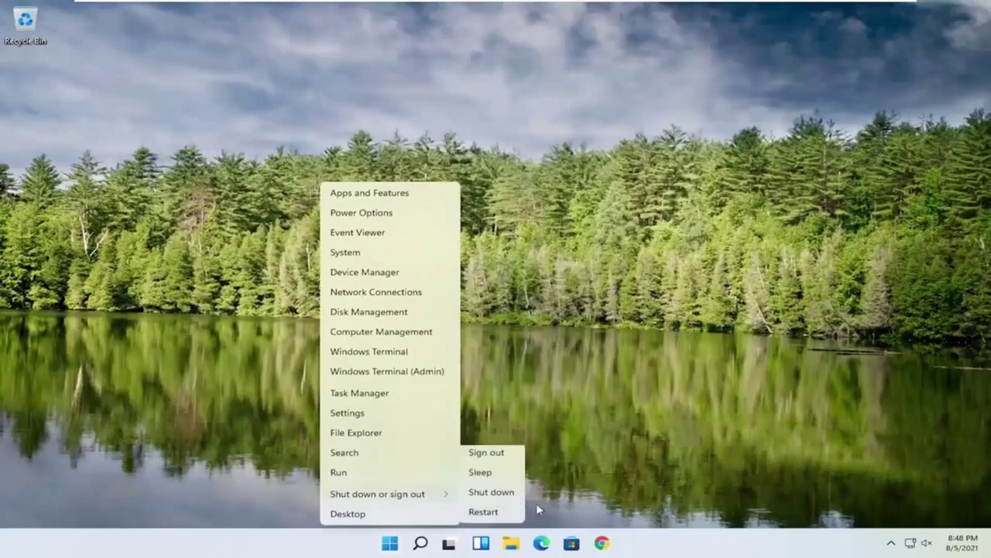
pyautogui.click(484, 512)
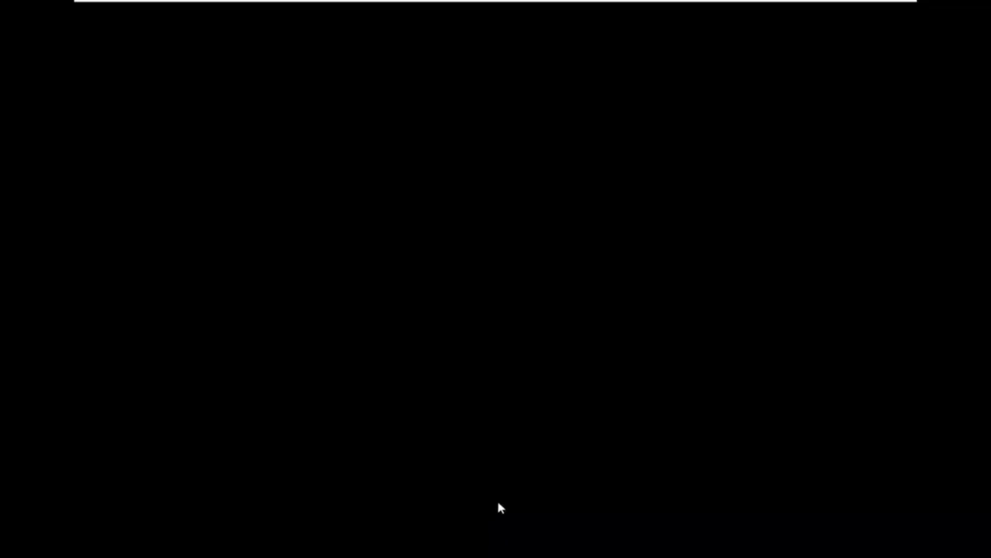